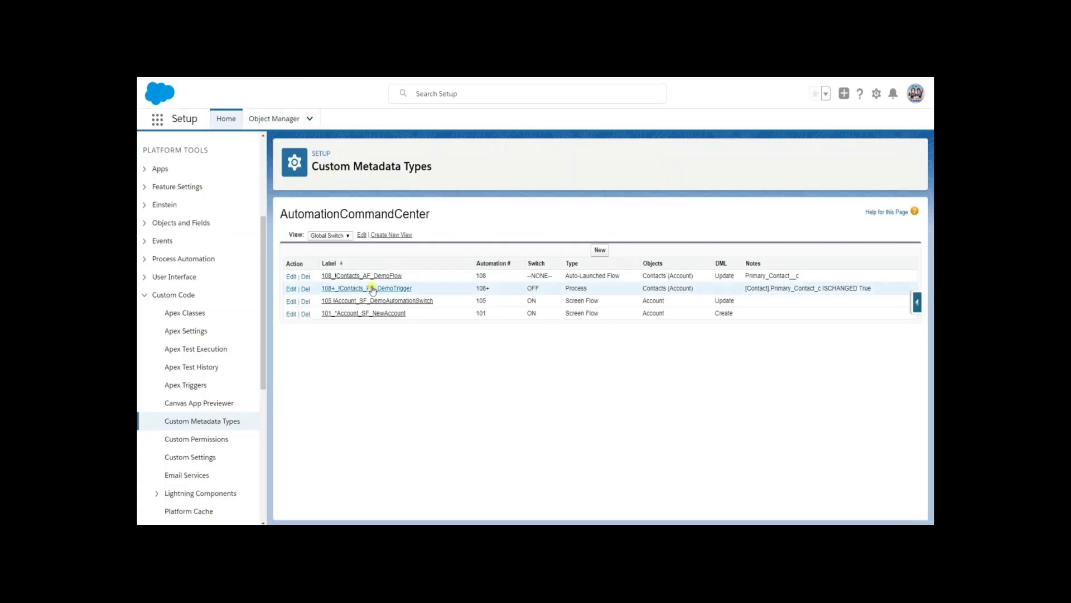
Set the Switch of the 105 Account screen flow record to OFF and save the record
left_click(291, 302)
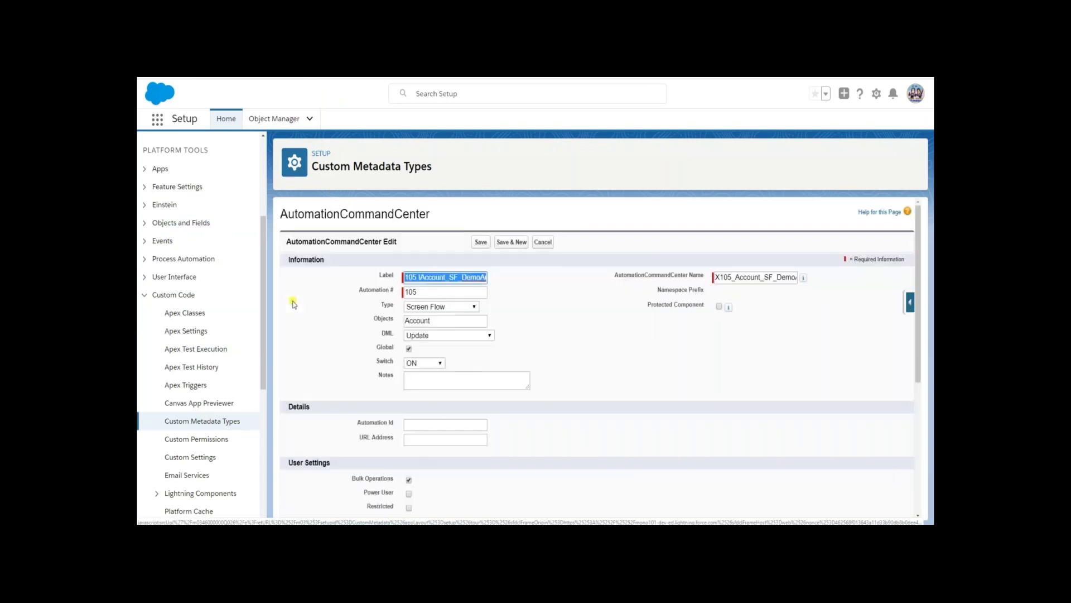
left_click(422, 364)
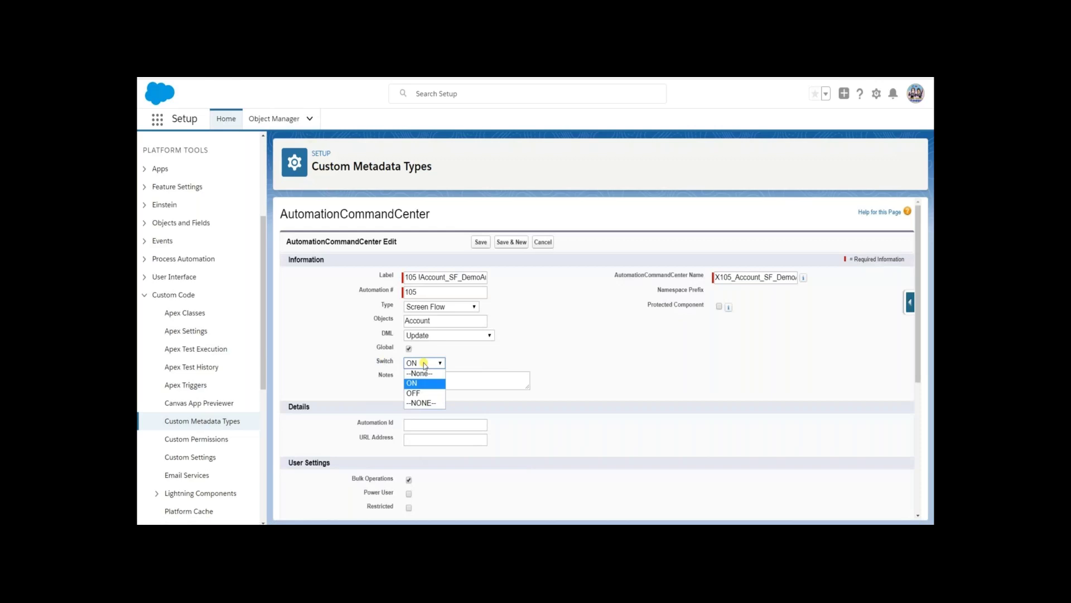
left_click(421, 394)
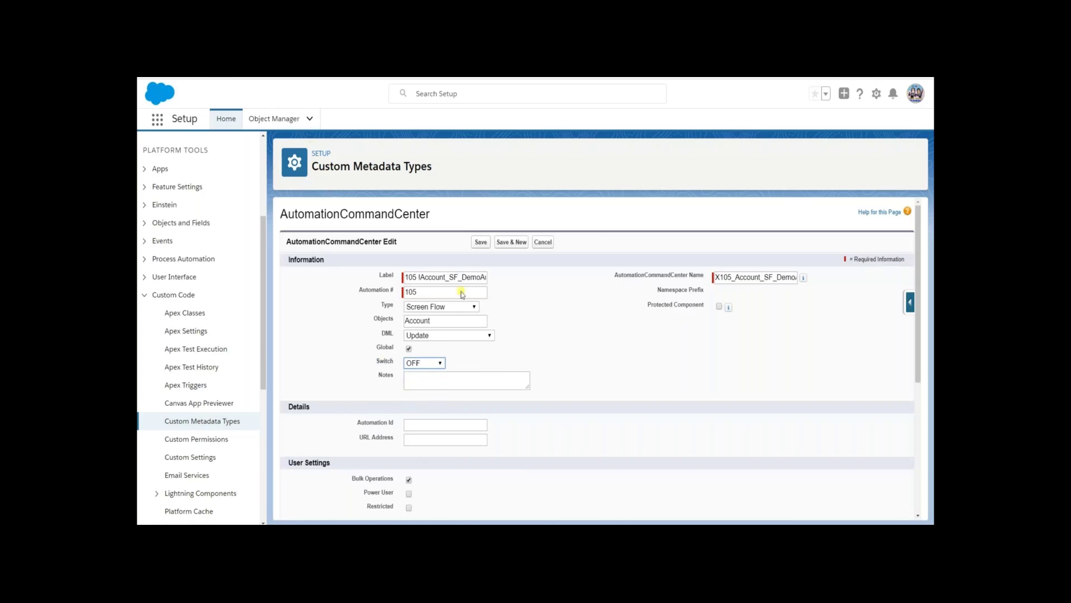
left_click(481, 244)
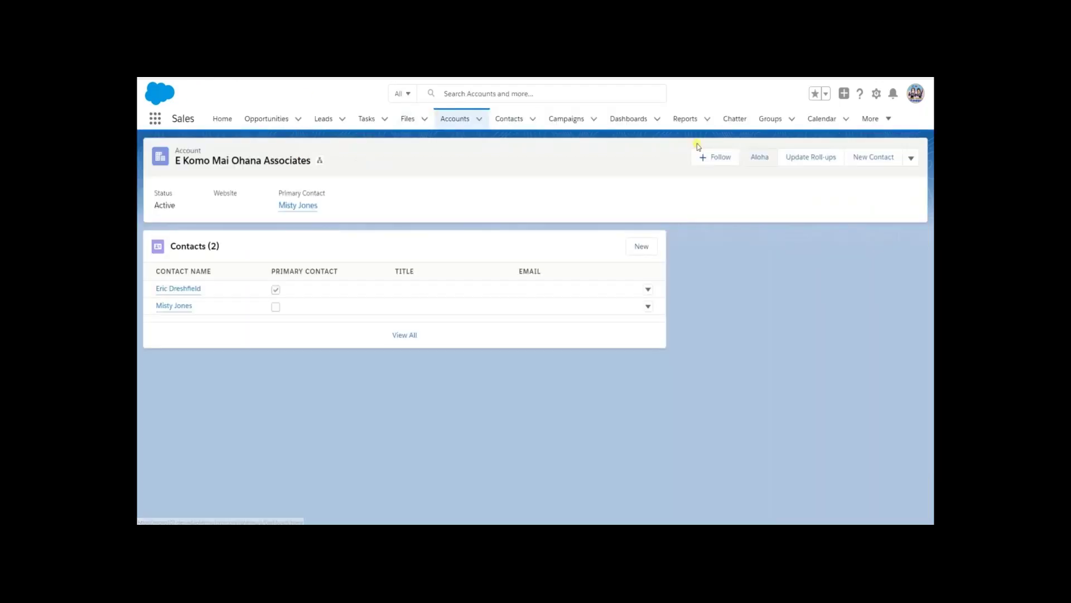
Test the Aloha action on the E Komo Mai Ohana Associates account and close its window
left_click(755, 160)
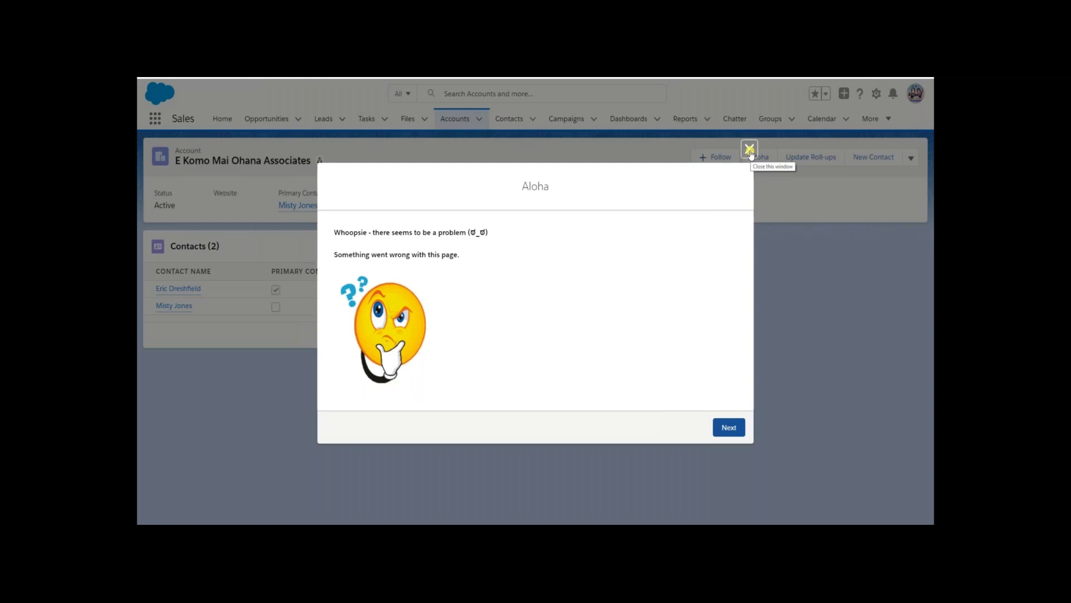
left_click(749, 149)
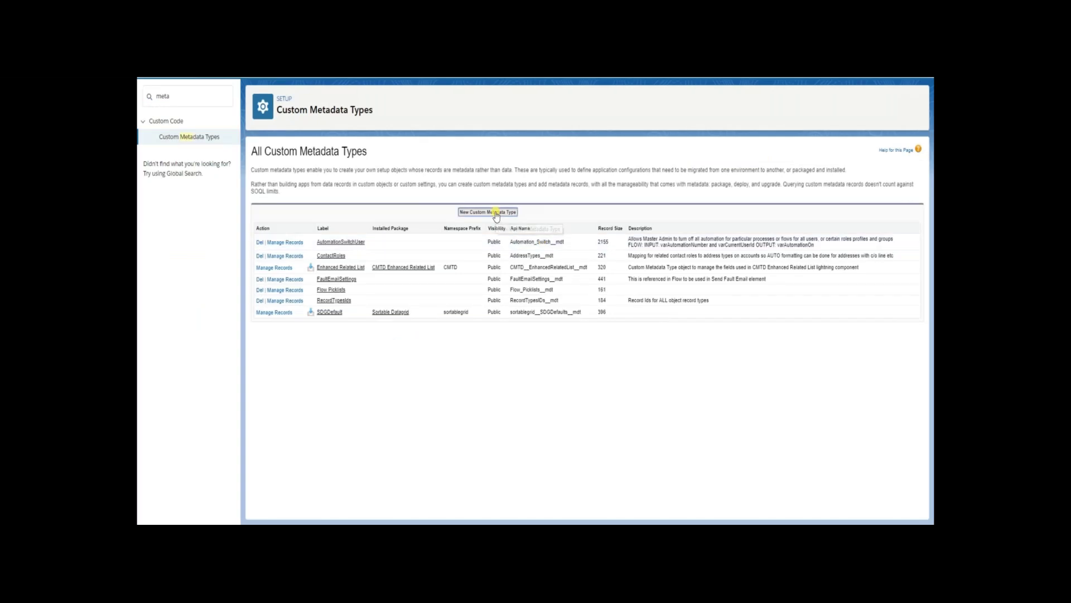
Start a new custom metadata type with the label AutomationOnOff and the plural label On Off Switches
left_click(493, 211)
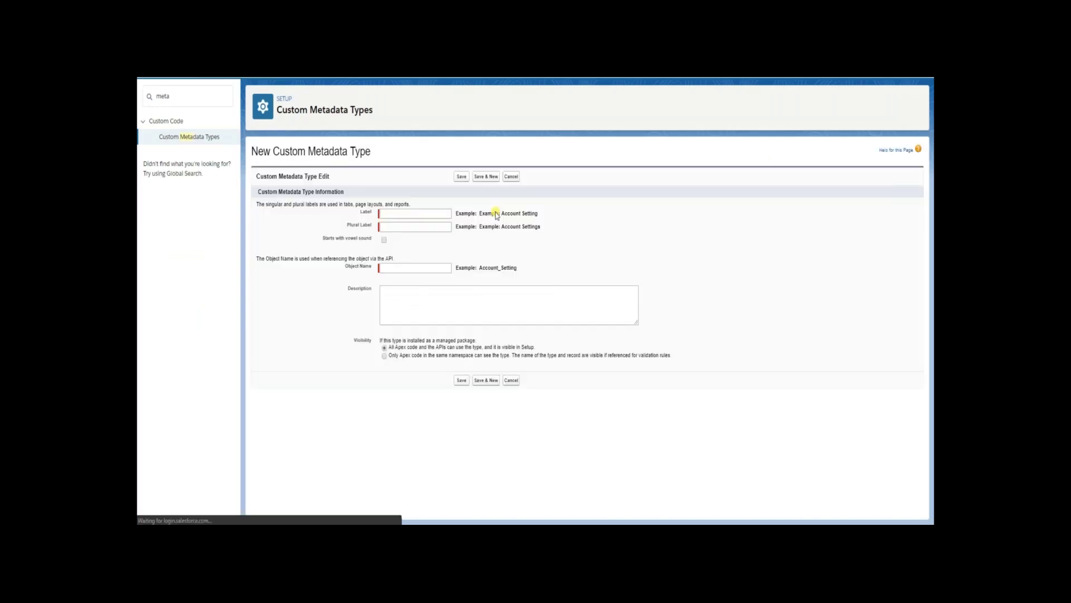
type("Au")
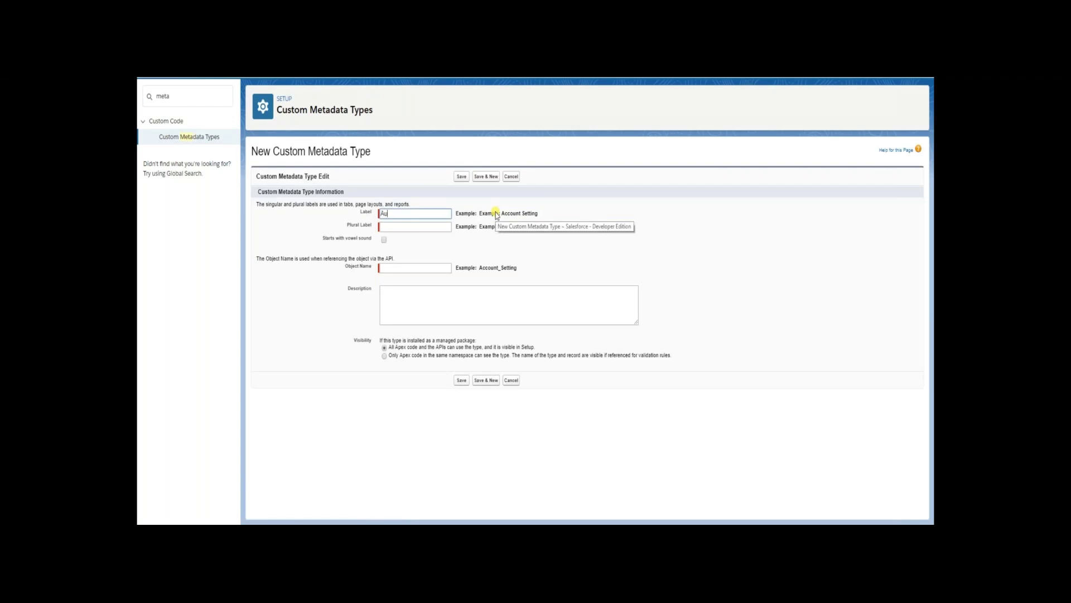
type("tomationOnOff")
left_click(427, 225)
type("On O")
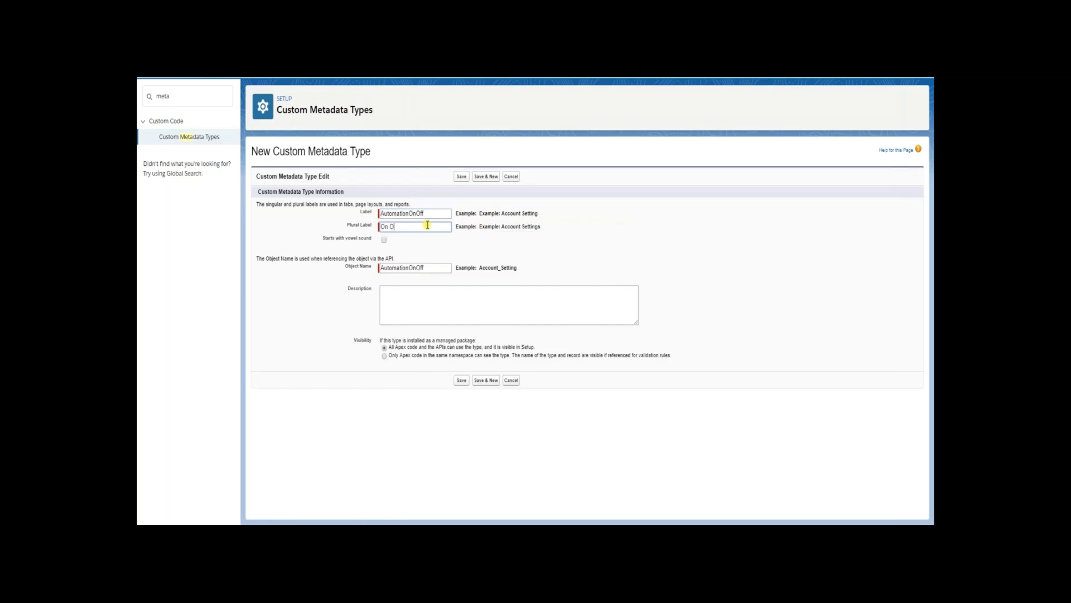
type("ff Switches")
Describe the type as Master Admin's automation tracking and ON/OFF control, with flow inputs varAutomationNumber and varCurrentUserId and output varAutomationOn, and save it
left_click(422, 289)
type("Allows Master Admin to track All automation solutions and turn automation ON or OFF for processes or flows FLOW: INPUT: varAutomationNumber and varCurrentUserId OUTPUT: varAutomationOn")
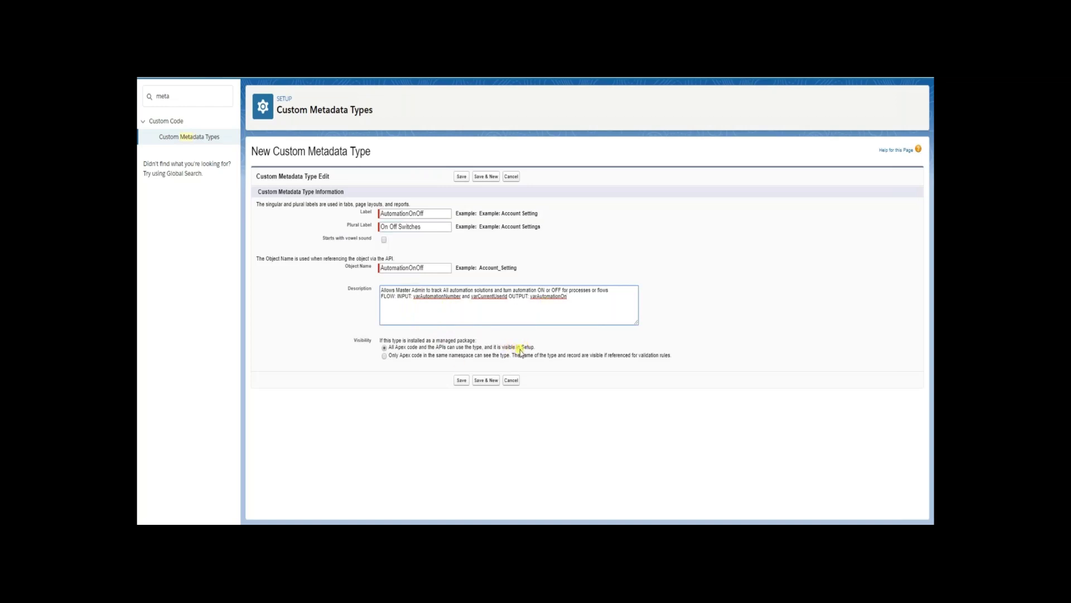
left_click(461, 380)
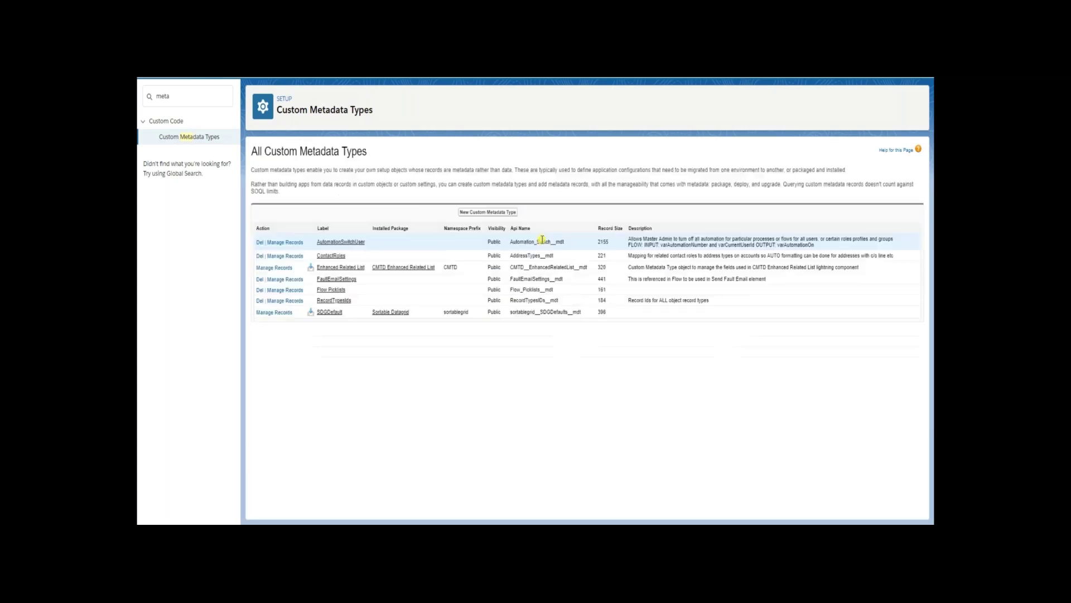
left_click(495, 212)
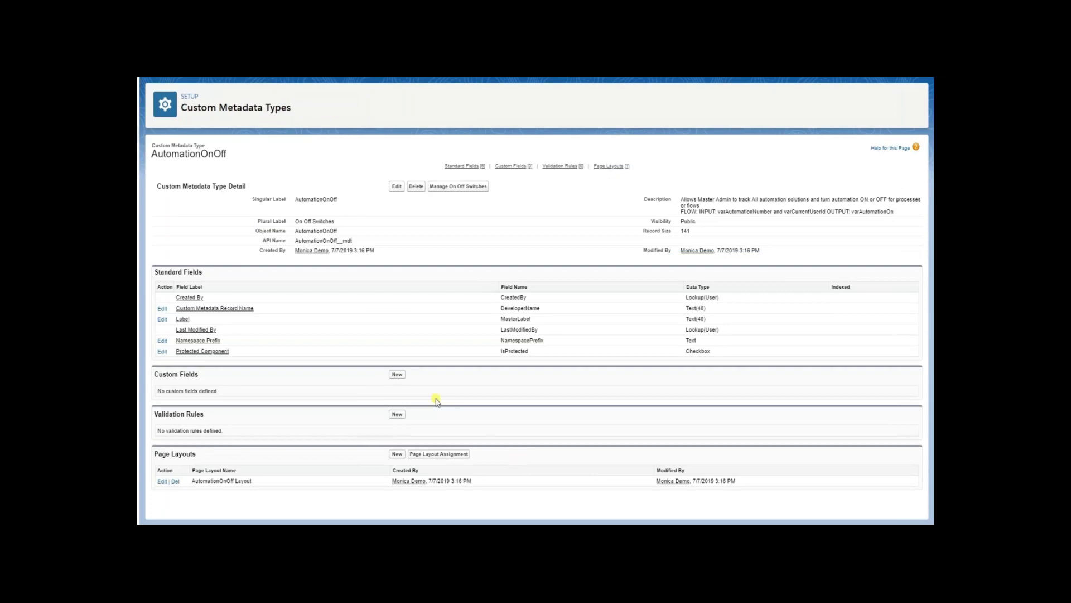
Start a text custom field on AutomationOnOff with length 4 and the label AutomationNumber
left_click(398, 375)
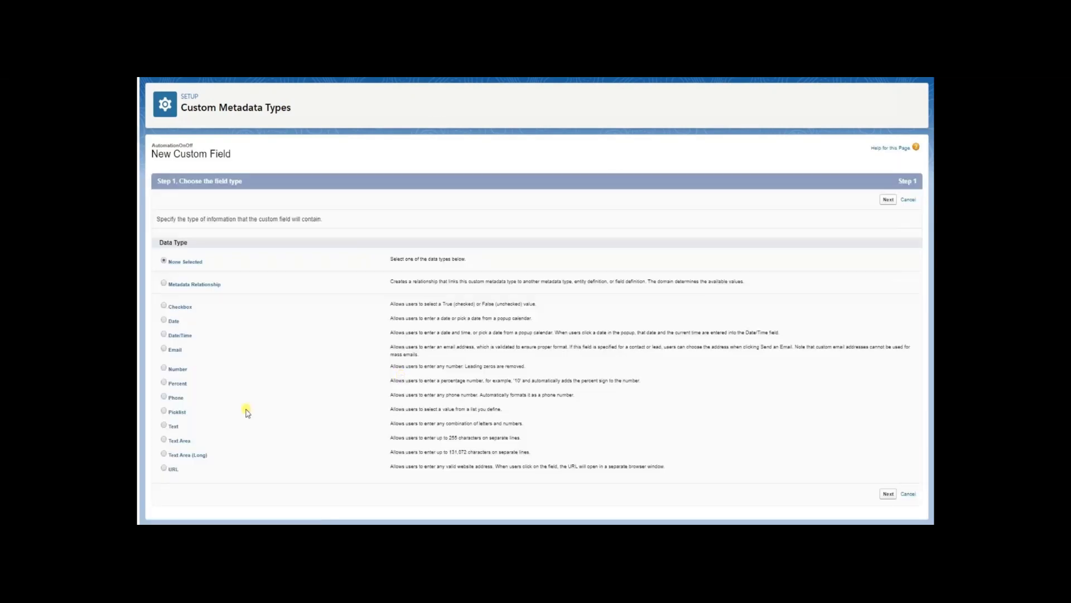
left_click(165, 426)
left_click(887, 494)
left_click(344, 256)
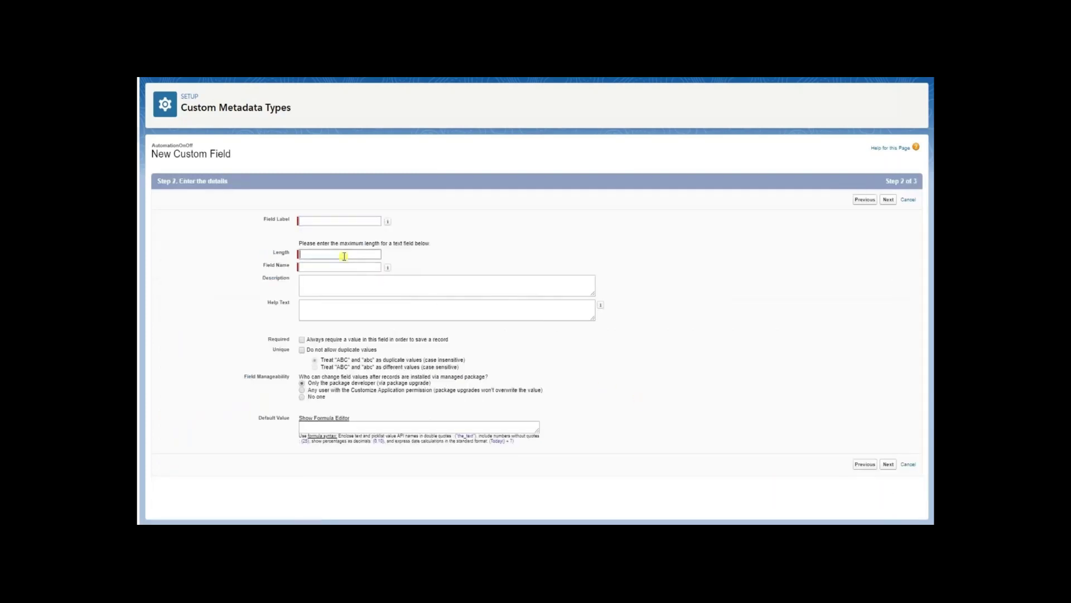
type("4")
left_click(326, 221)
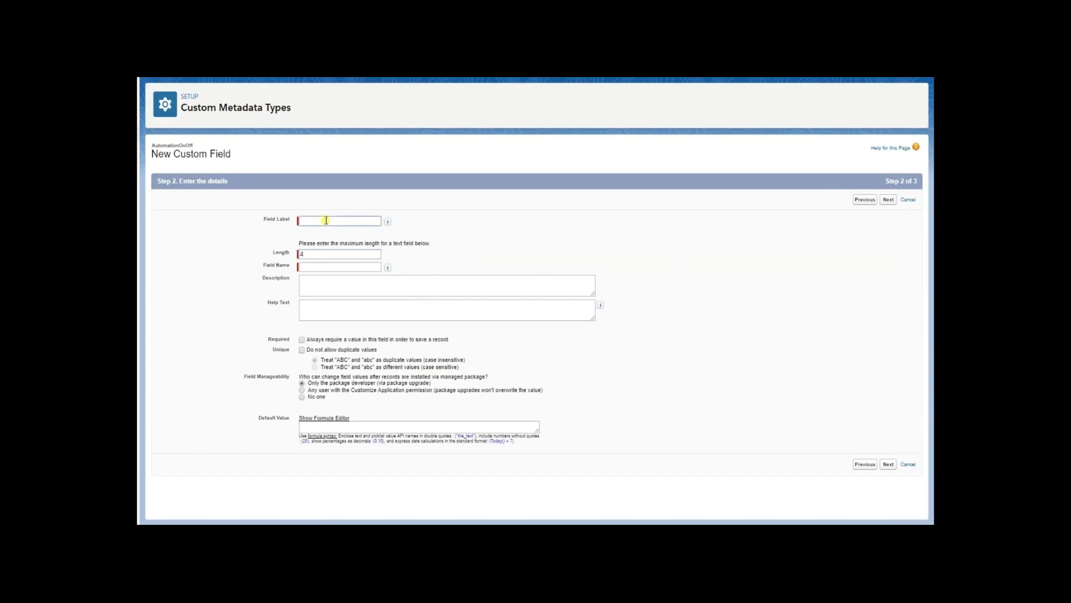
type("AutomationNumber")
Describe AutomationNumber as the reference number matching solutions to PB triggers and related automation, disallow duplicate values, and save the field on the AutomationOnOff Layout
left_click(326, 267)
left_click(323, 277)
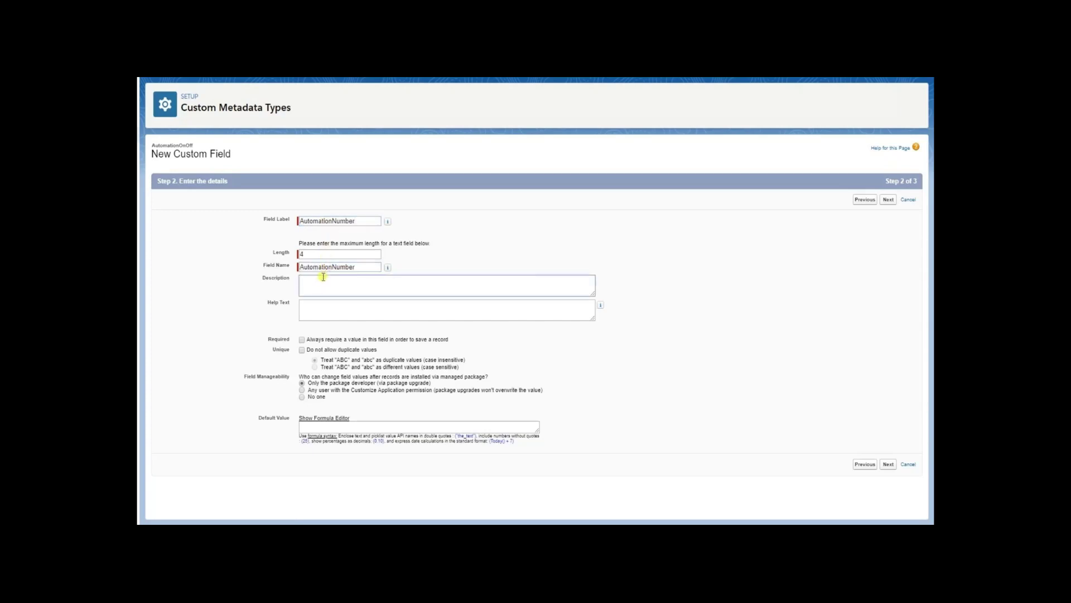
type("Reference number used for matching solutions to PB triggers and related automation. This field will be used as On Off criteria located on the trigger automation location (Example Screen Flow Decision Element or Process Builder Criteria Nodes)")
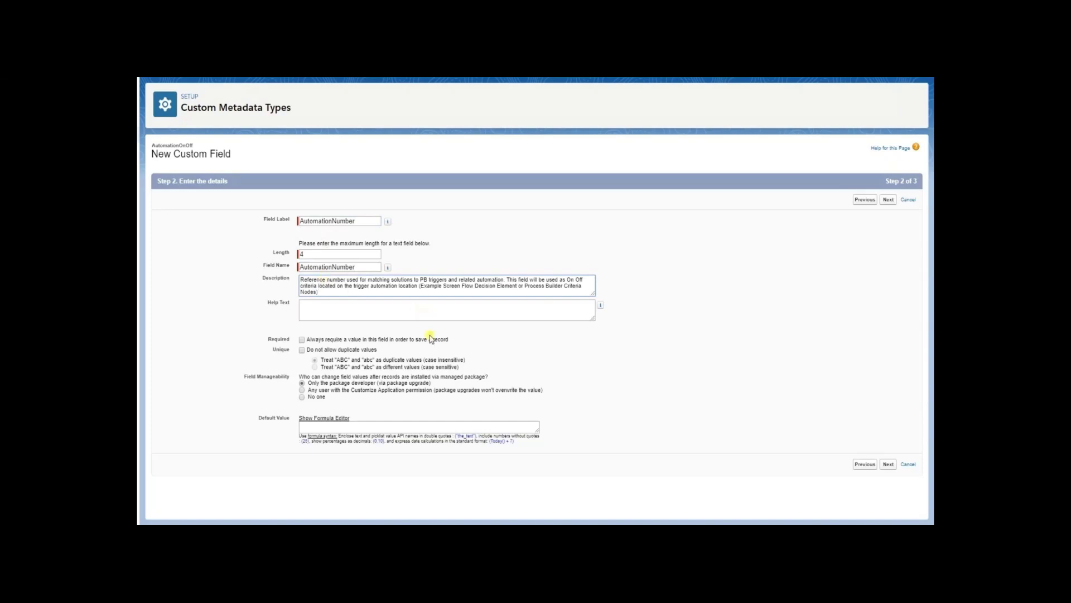
left_click(302, 351)
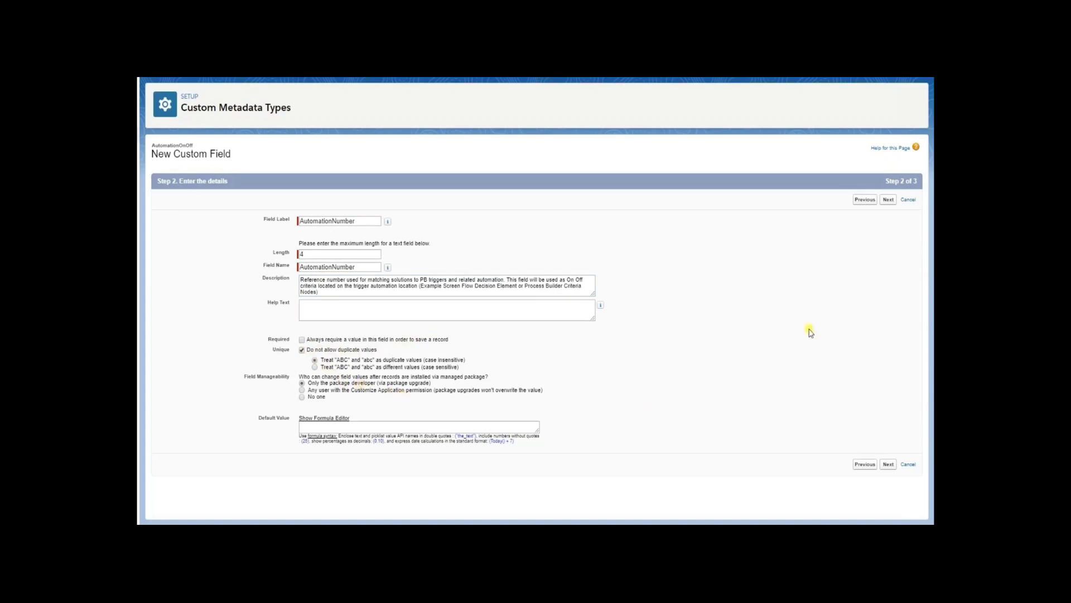
left_click(888, 201)
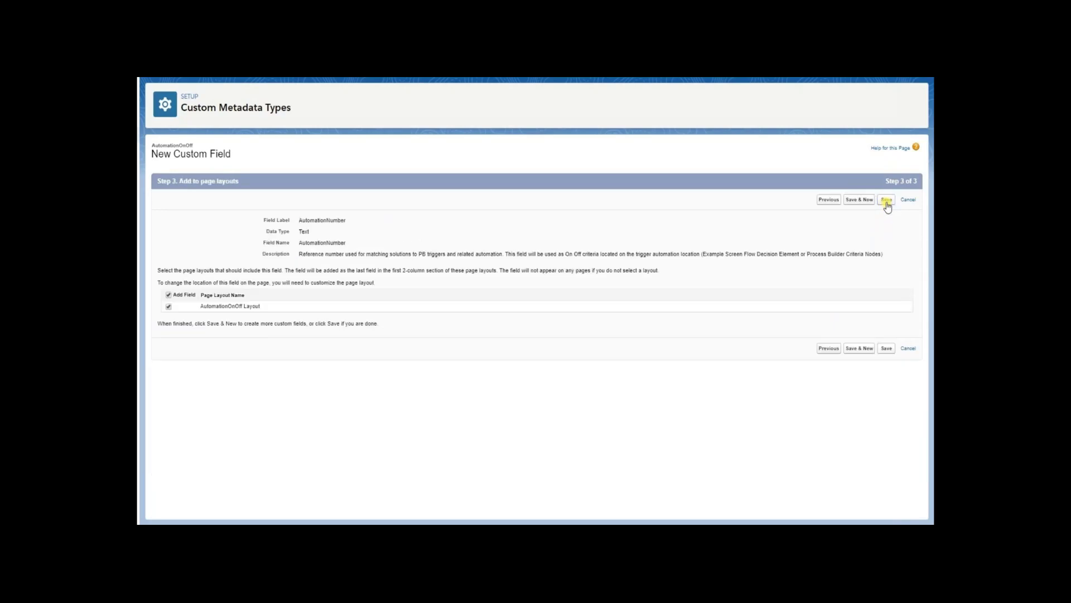
left_click(887, 202)
Start a picklist custom field on AutomationOnOff with the label OnOffSwitch
left_click(397, 375)
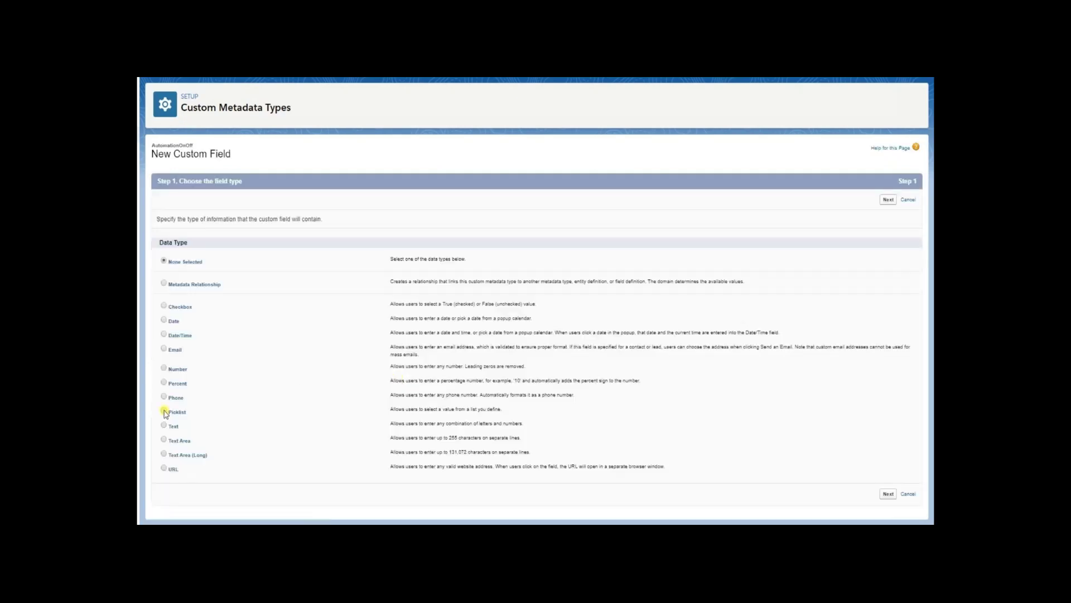
left_click(164, 411)
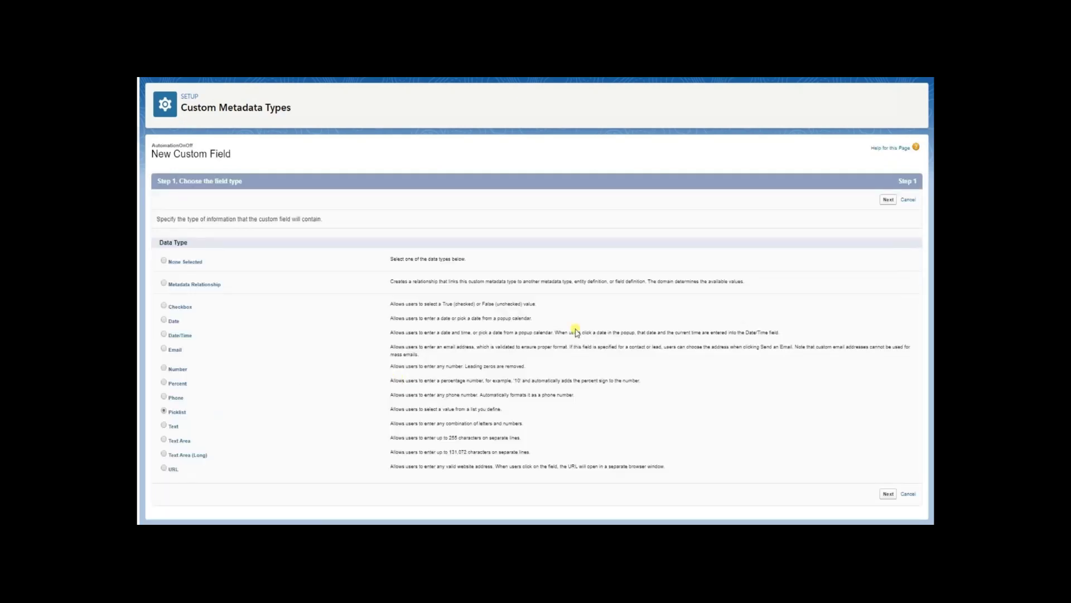
left_click(886, 199)
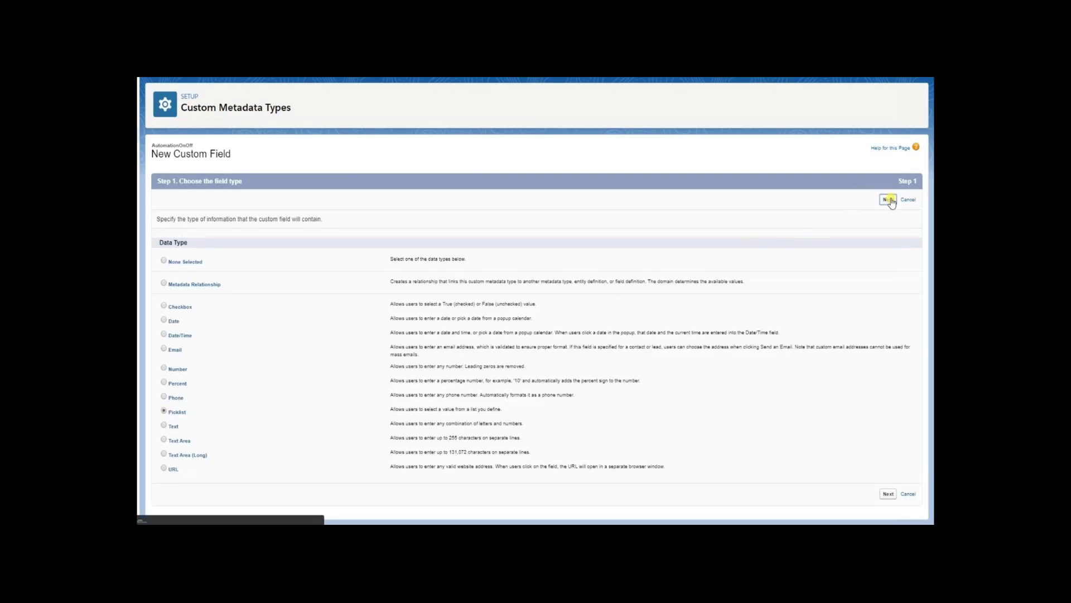
type("On")
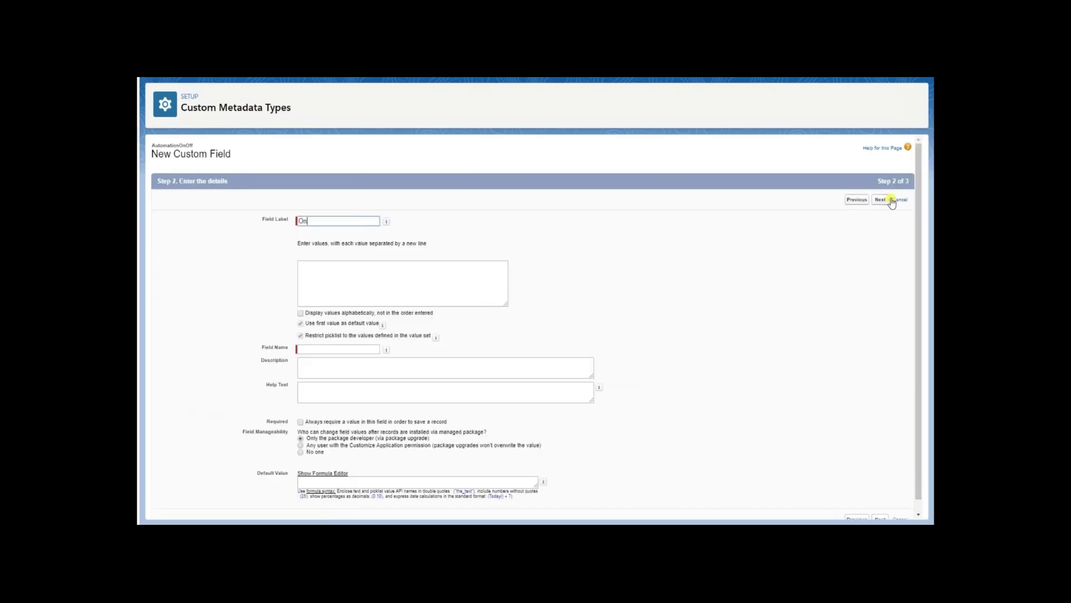
type("OffSwitch")
Enter the picklist values --NONE--, On and Off on separate lines for the OnOffSwitch field
left_click(422, 270)
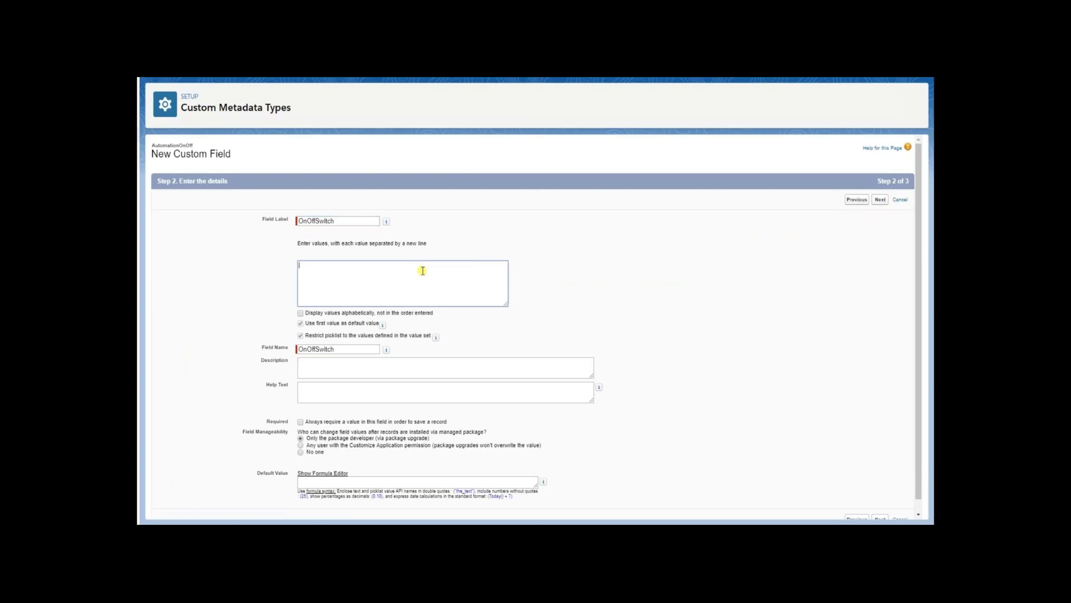
type("--")
type("NO")
type("NE-- ")
type("On ")
type("Off")
Describe OnOffSwitch as "ON access for ALL Users" and "OFF No Access ALL Users", and save the field on the AutomationOnOff Layout
left_click(392, 361)
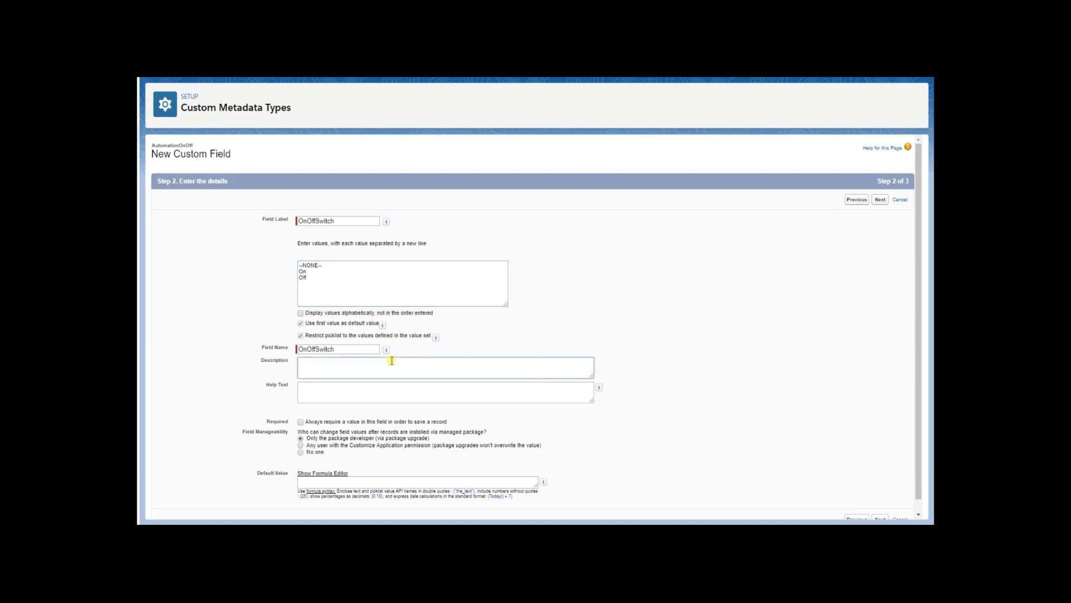
type("ON access for ALL Users OFF No Access ALL Users")
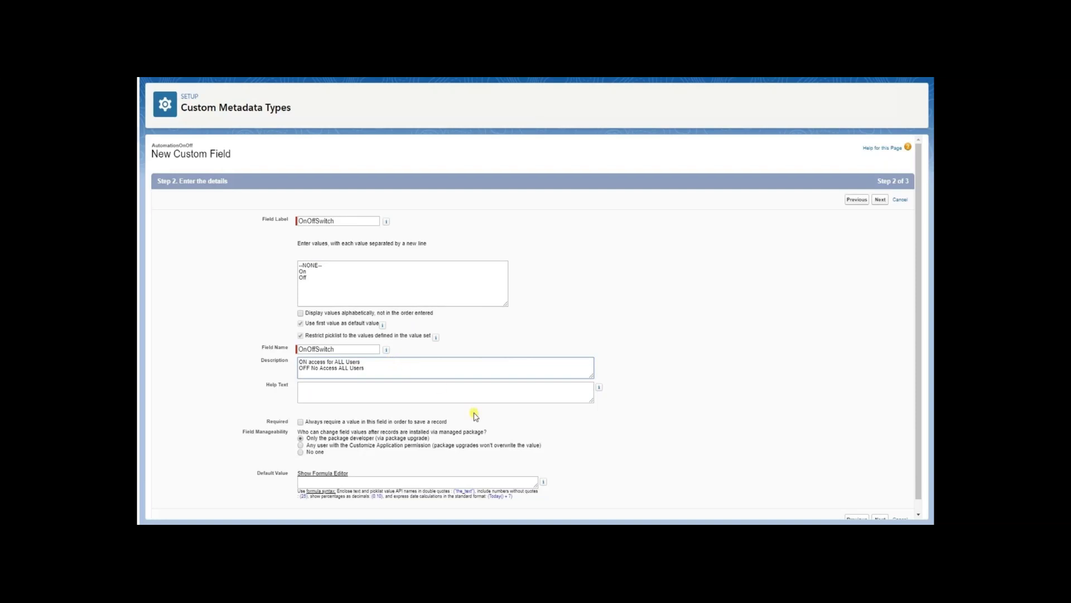
scroll(499, 446, "down", 1)
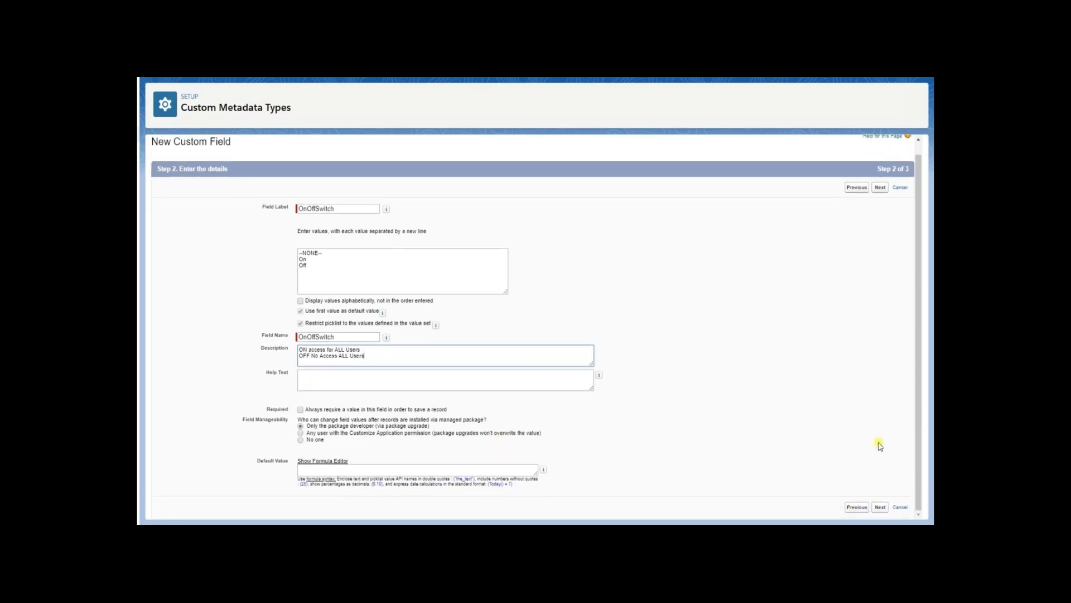
left_click(880, 507)
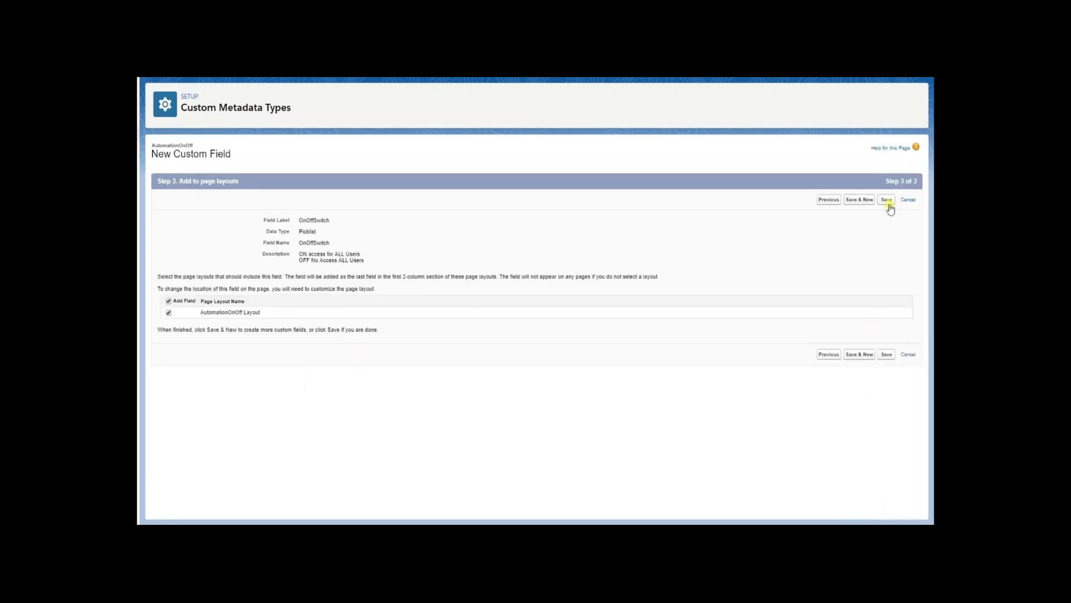
left_click(887, 201)
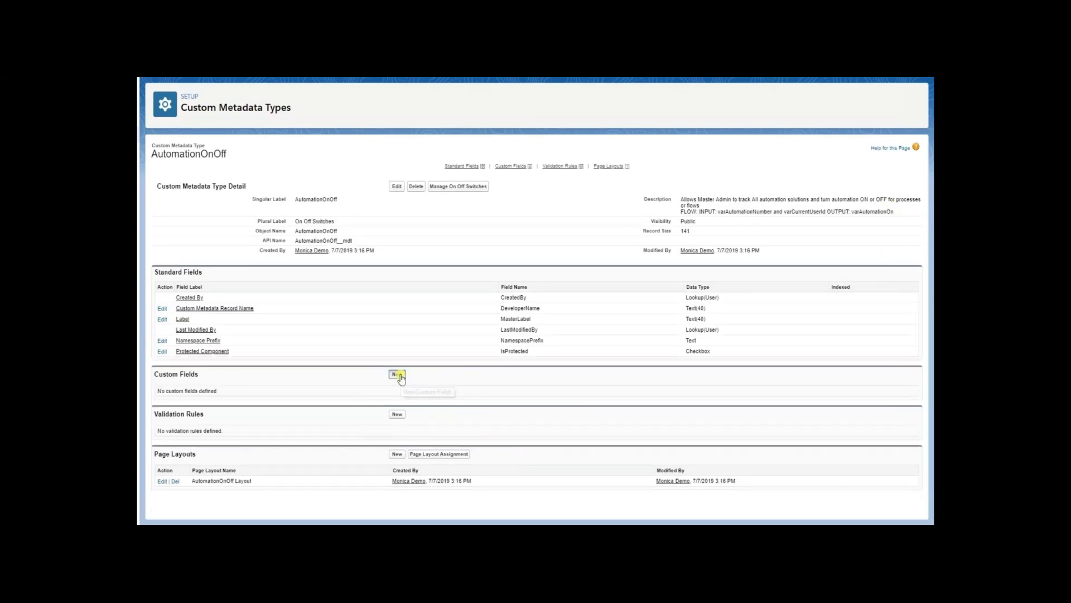
left_click(396, 374)
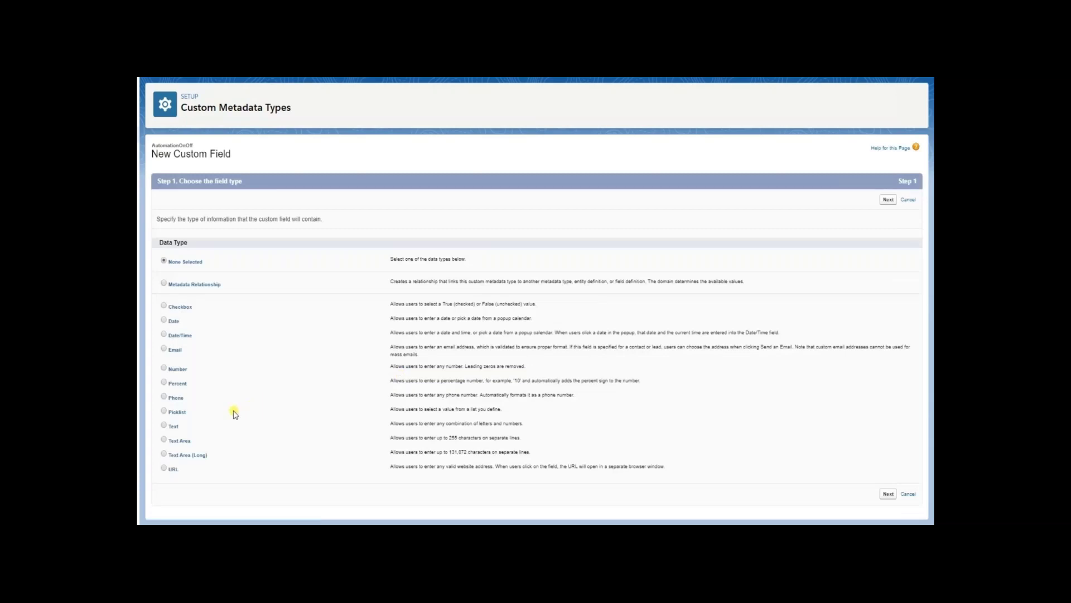
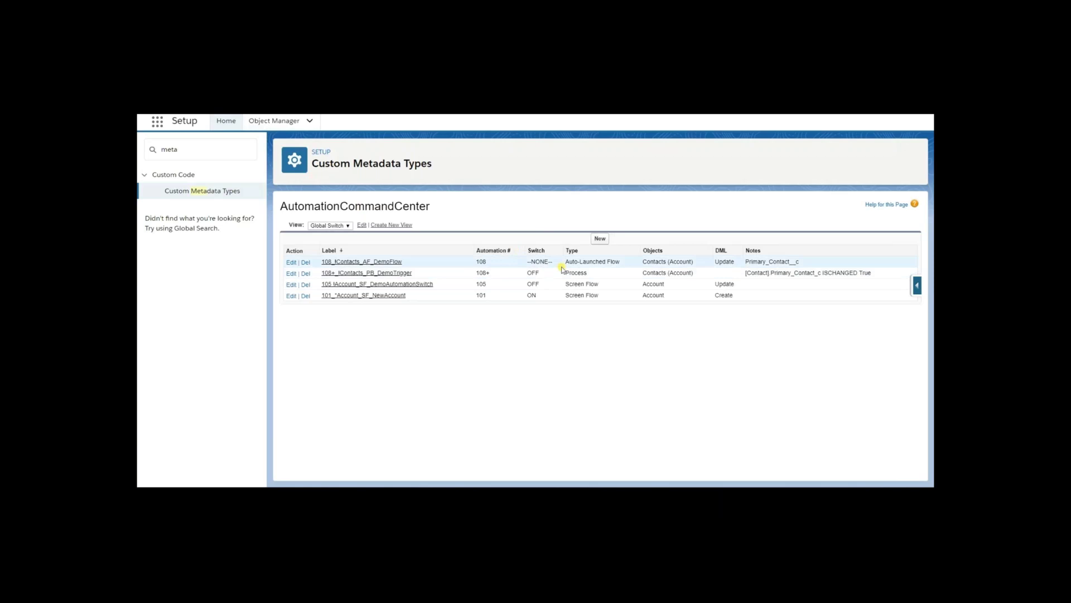
Set the Switch of the 108 Contacts auto-launched flow record to ON and save the record
left_click(291, 262)
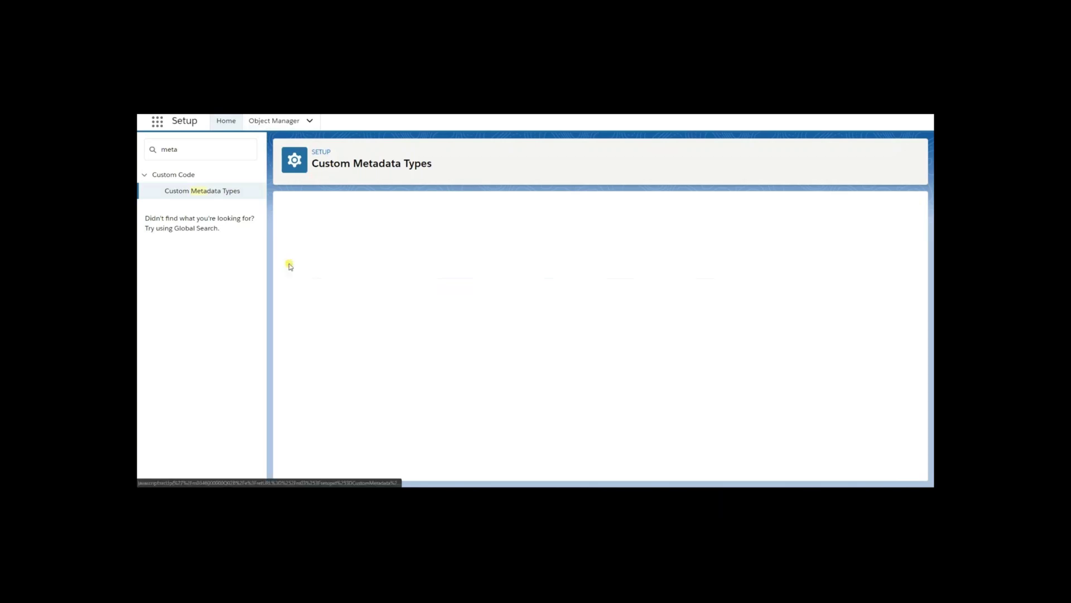
left_click(422, 340)
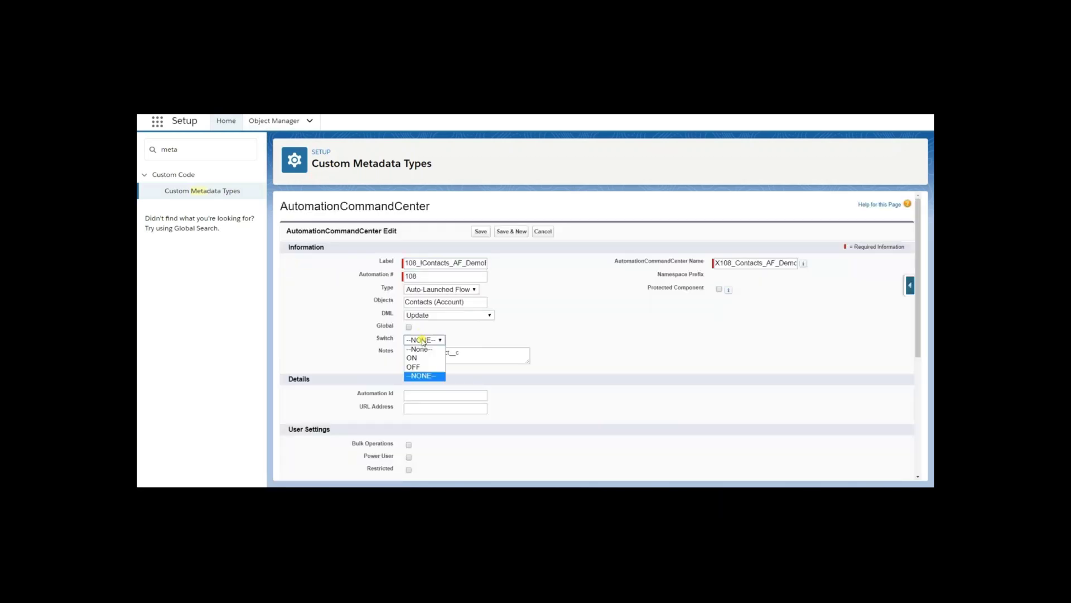
left_click(420, 358)
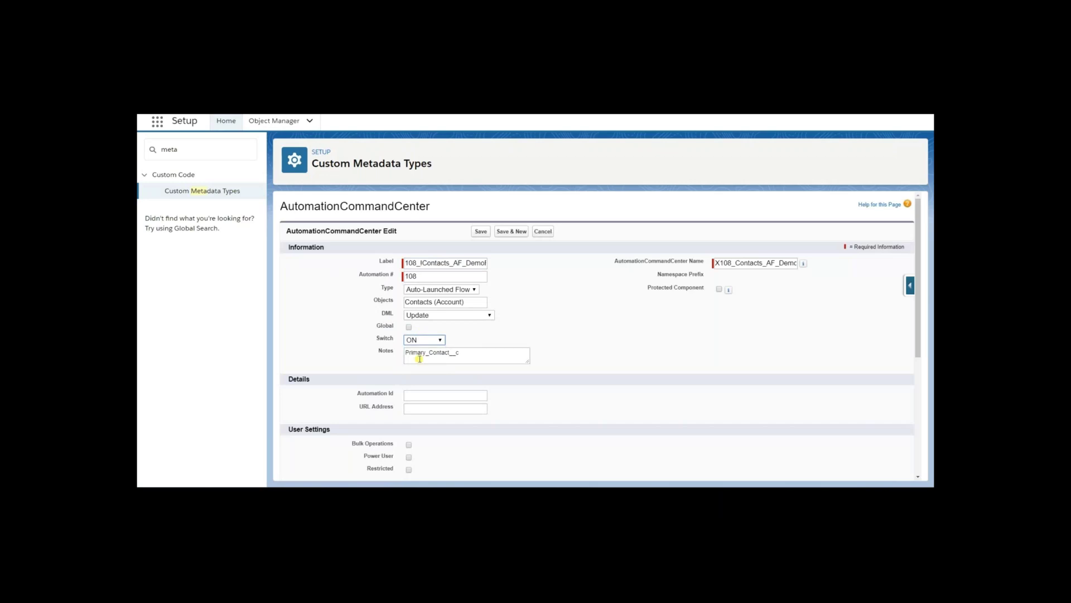
left_click(480, 231)
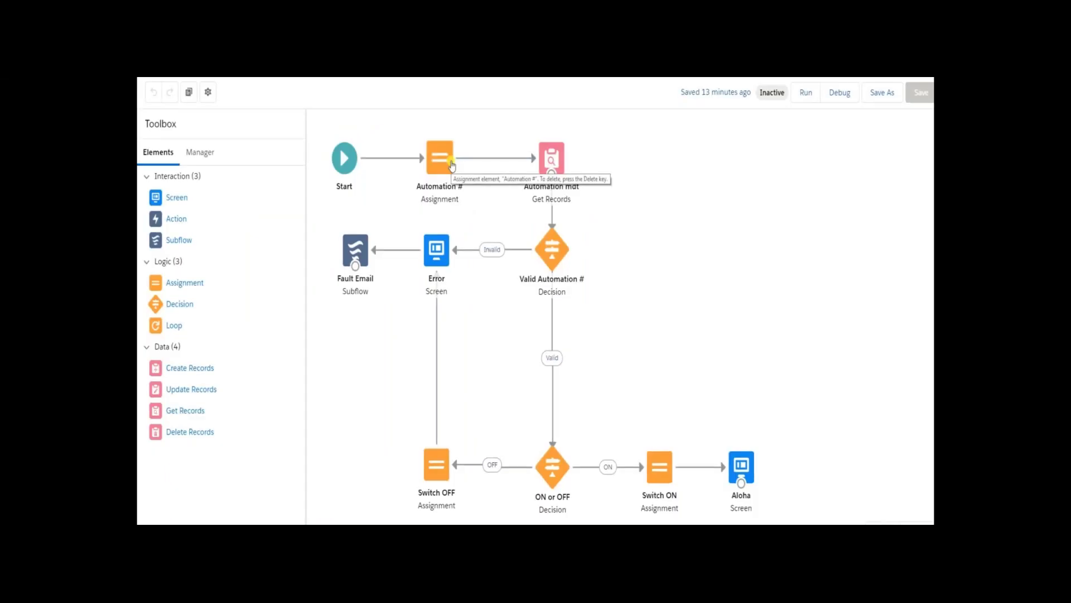
Examine the variable value in the Automation # assignment and the filter and stored-field settings of the Automation mdt record lookup
double_click(451, 166)
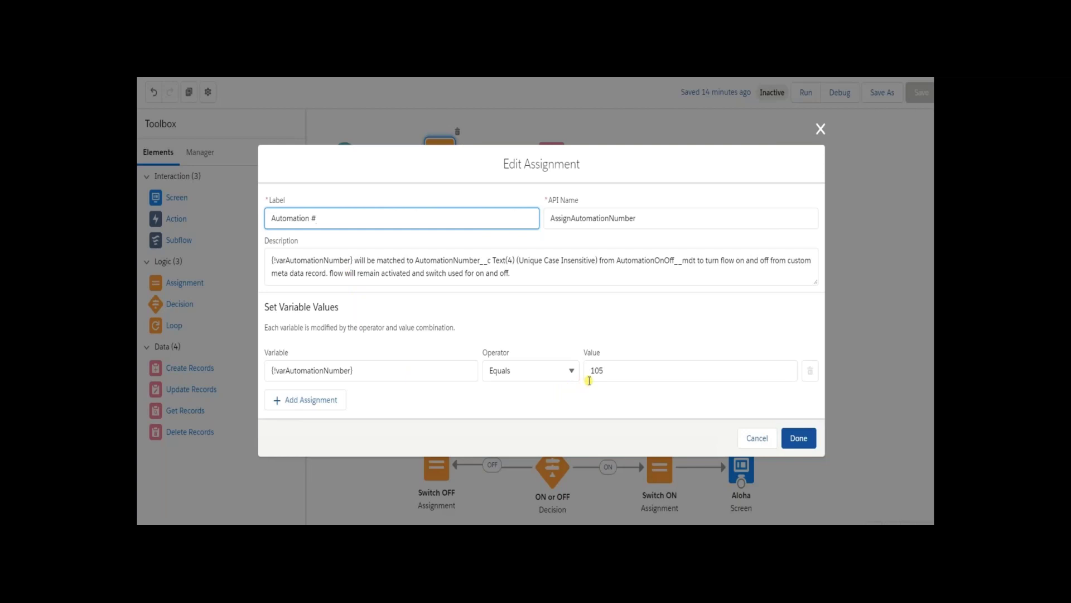
left_click(791, 440)
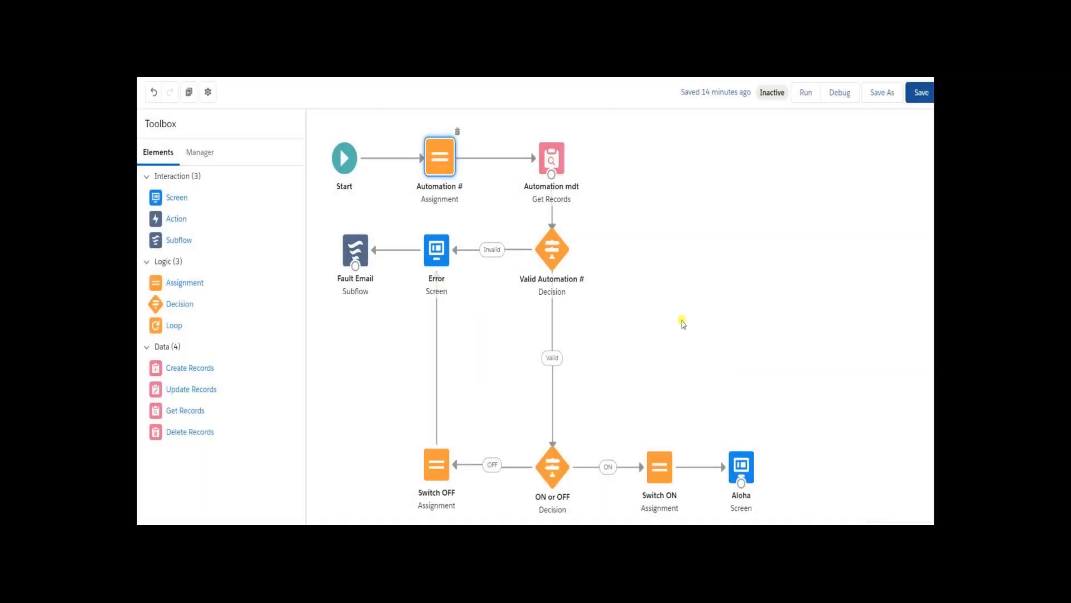
left_click(559, 163)
double_click(559, 162)
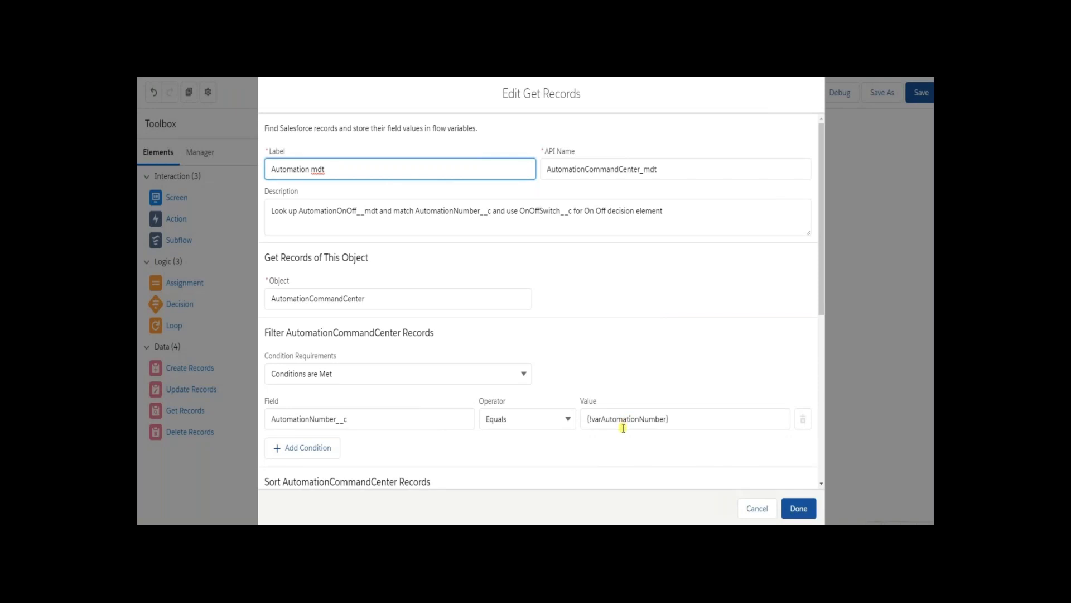
scroll(623, 428, "down", 3)
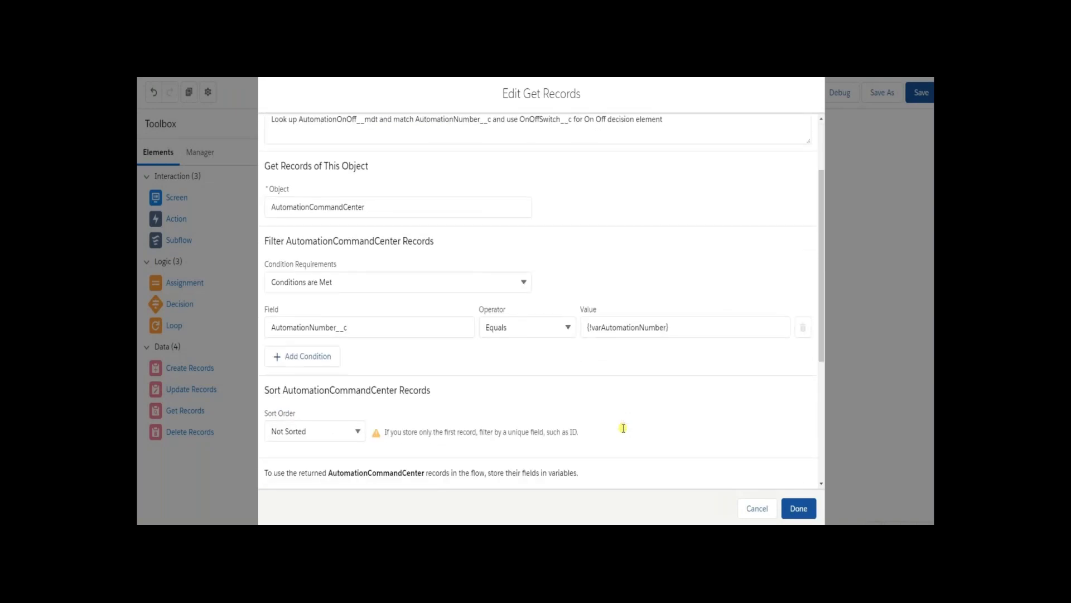
scroll(623, 428, "down", 3)
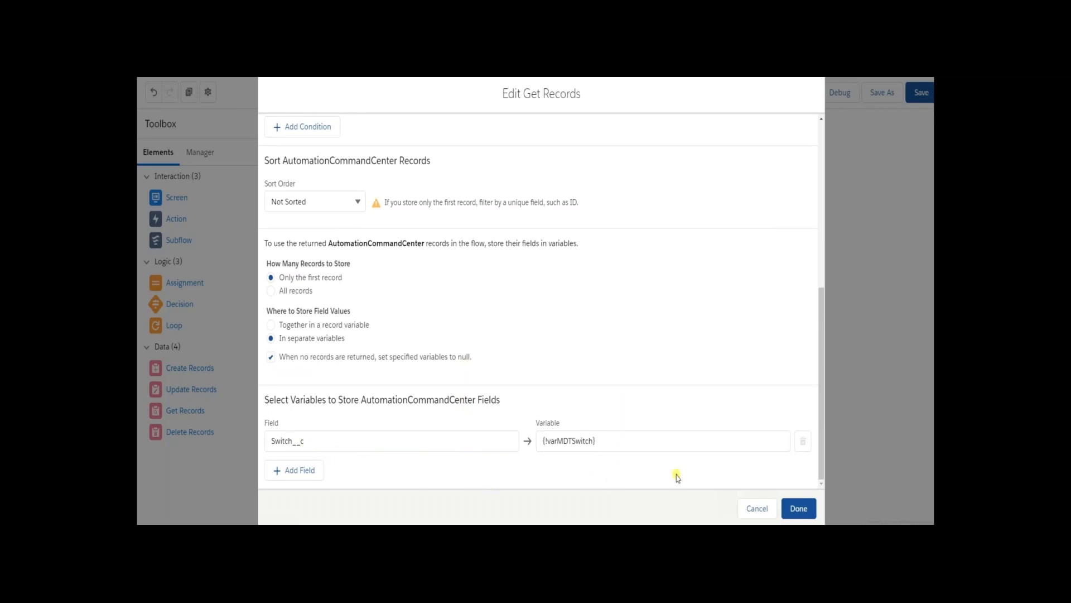
left_click(786, 509)
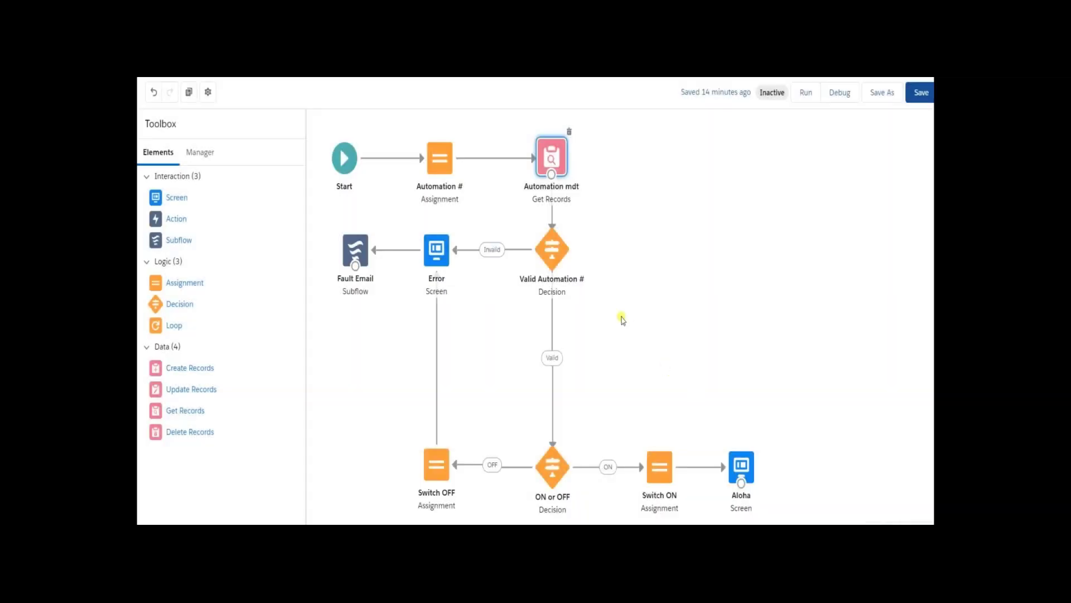
Examine the outcome conditions of the Valid Automation # and ON or OFF decisions
double_click(557, 263)
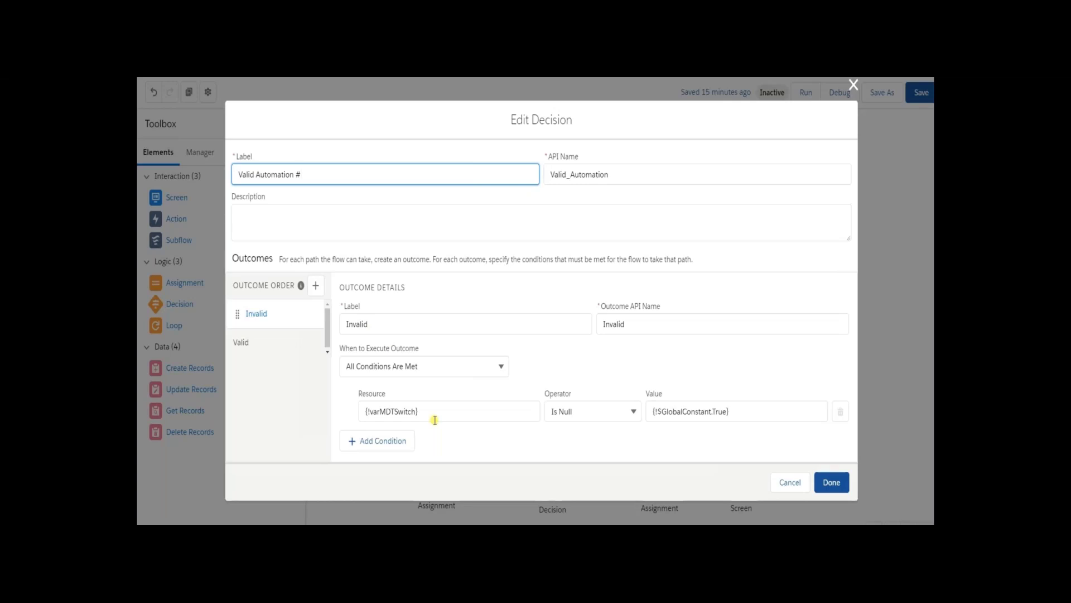
left_click(822, 480)
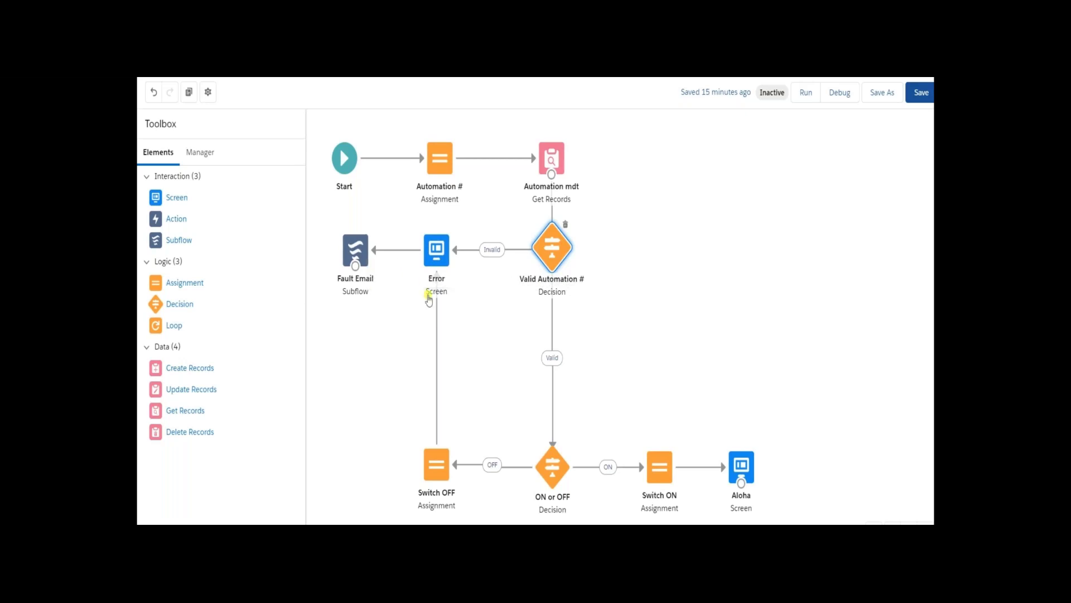
double_click(548, 466)
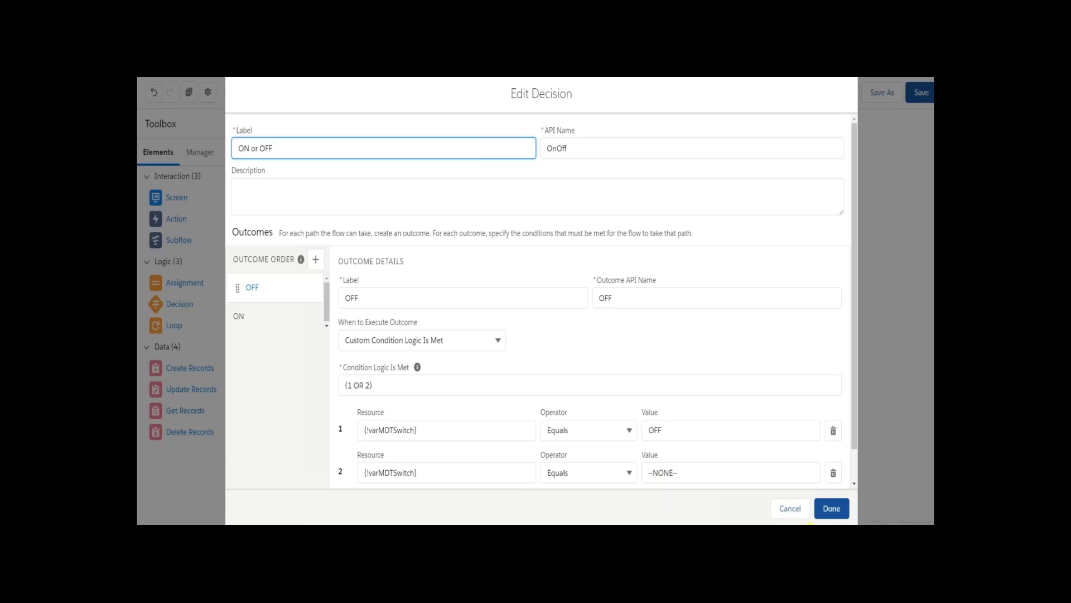
left_click(825, 518)
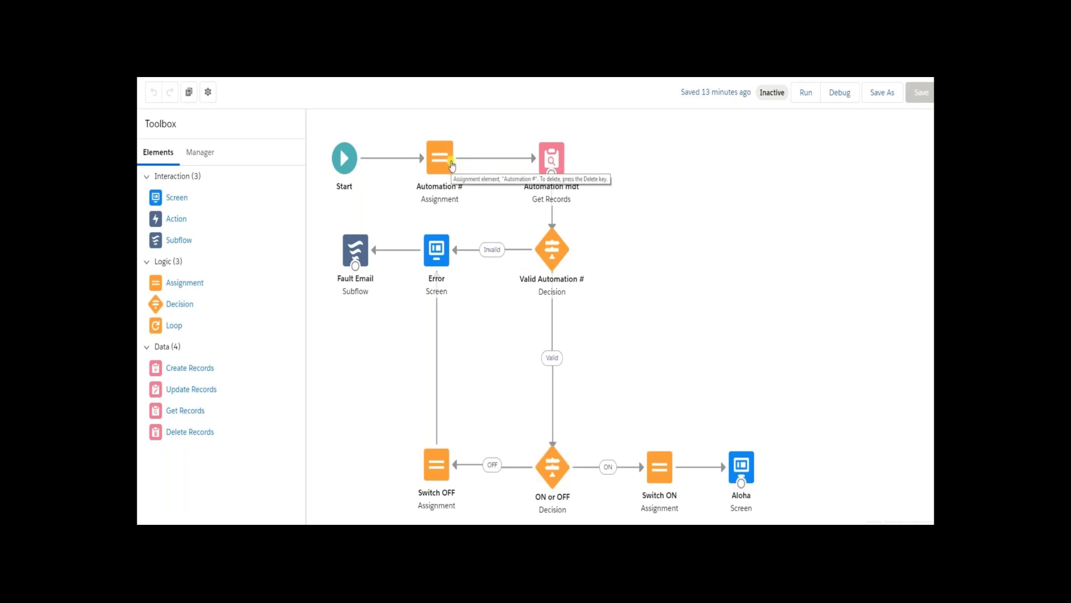
double_click(452, 164)
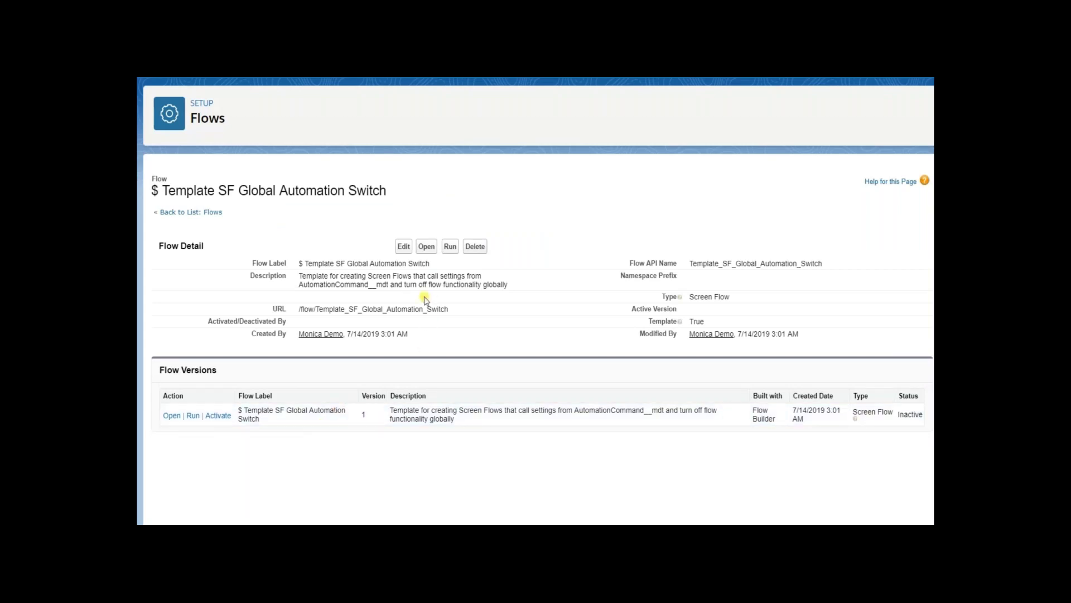
Check the Template option in the properties of the $ Template SF Global Automation Switch flow
left_click(403, 248)
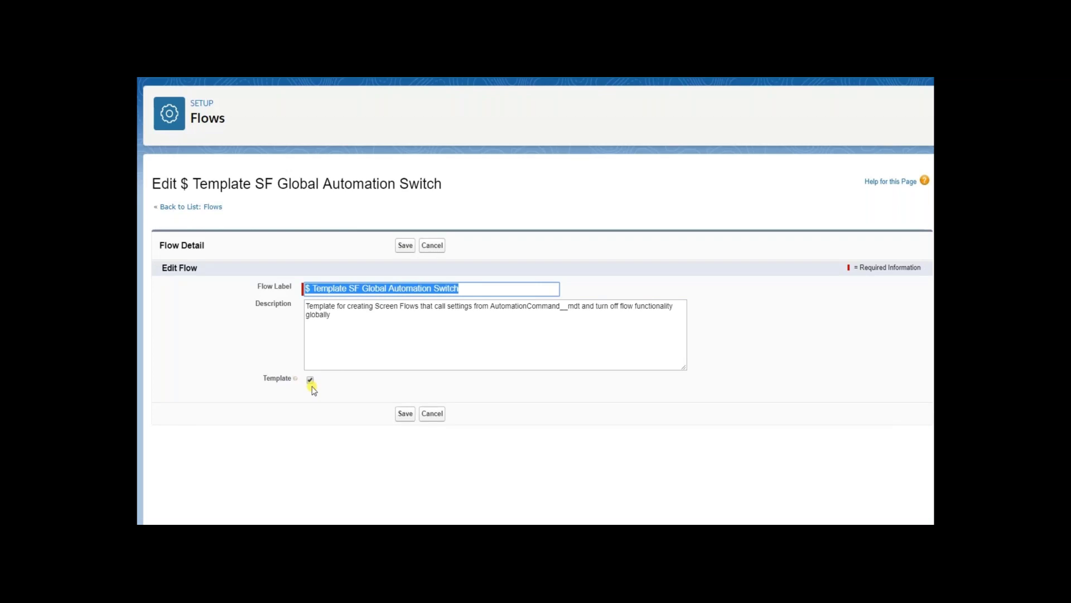
key("Return")
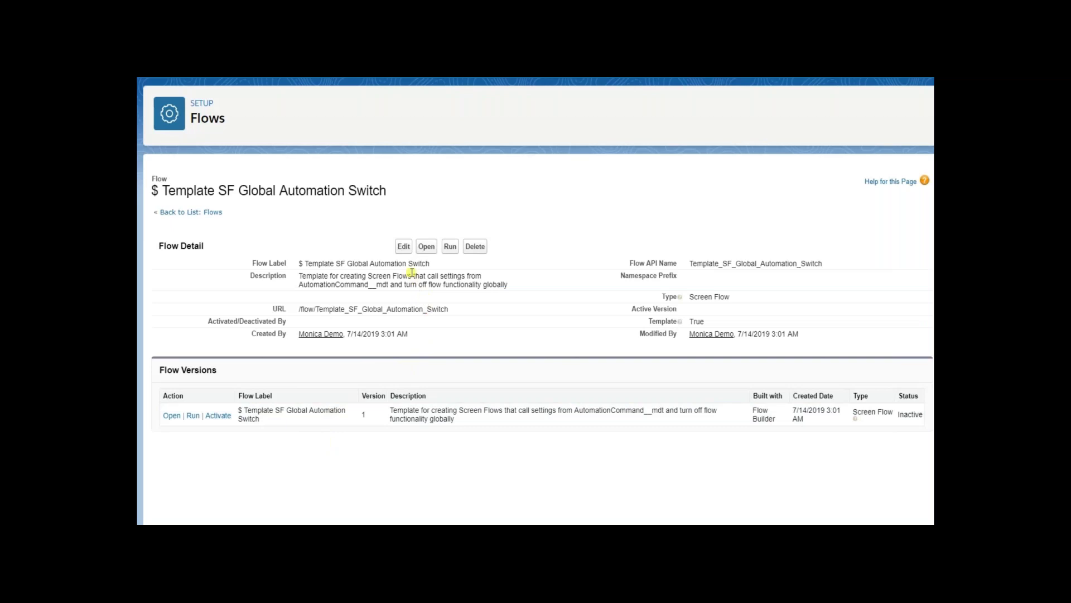
left_click(403, 248)
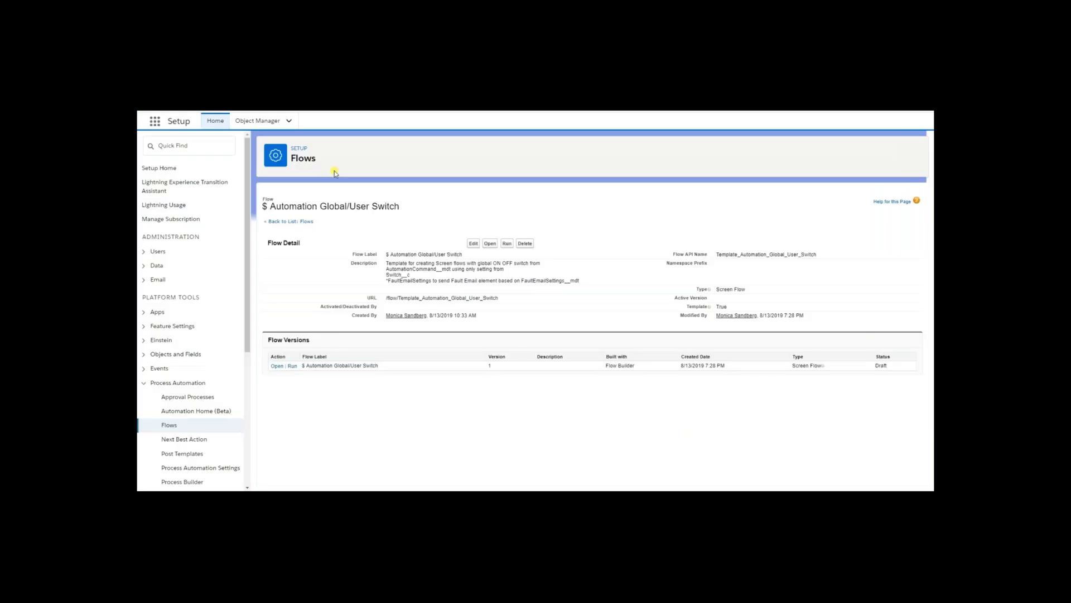
Open the $ Automation Global/User Switch template flow in the builder and start saving it as a new flow
left_click(490, 244)
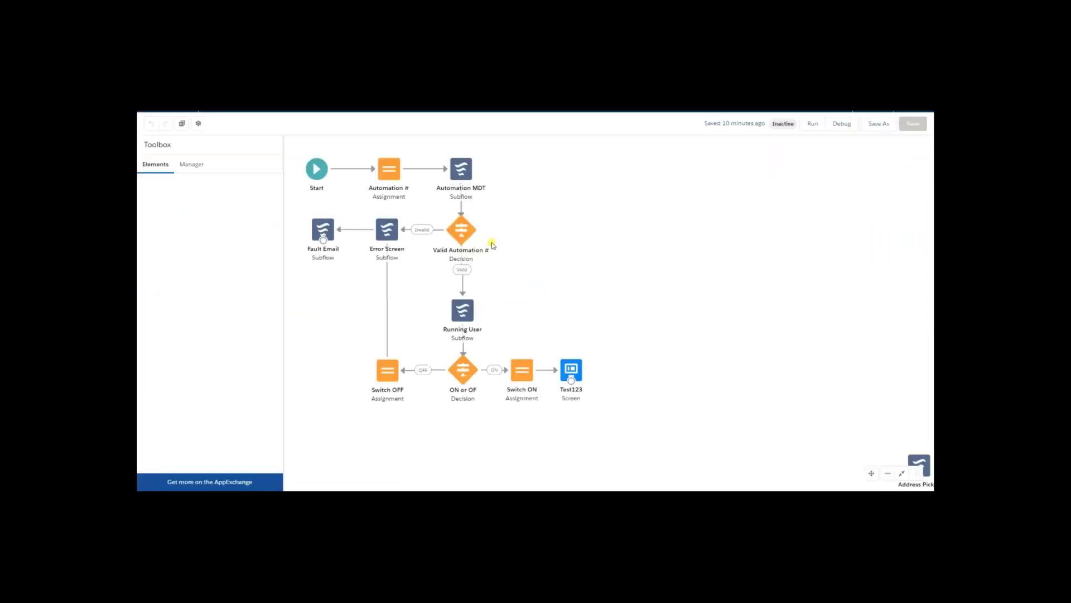
left_click(874, 128)
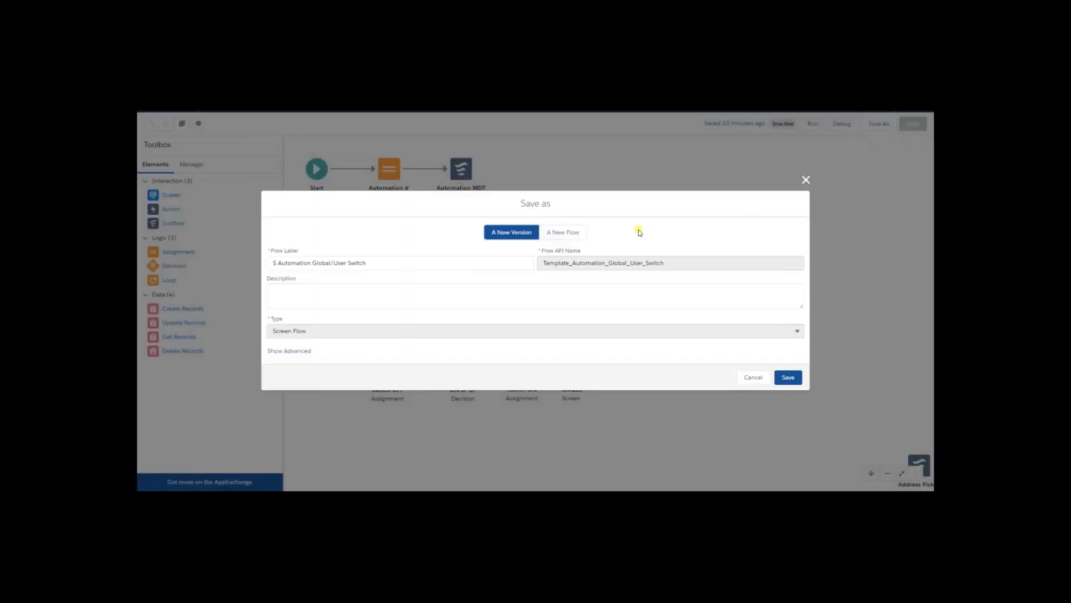
left_click(567, 237)
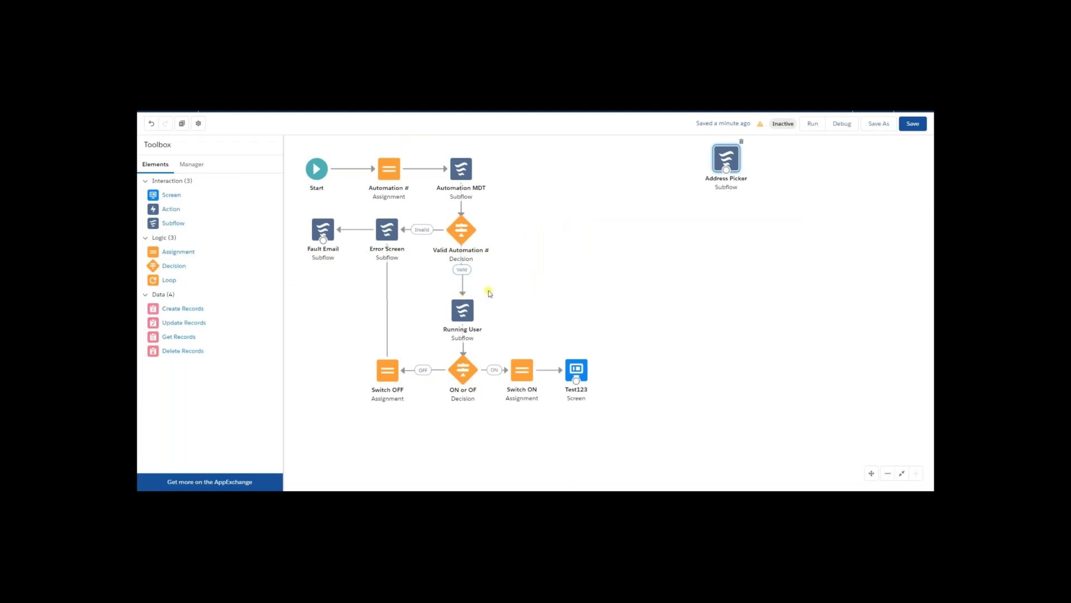
Check the number assigned in the Automation # element, then debug the flow and review its execution details
double_click(394, 173)
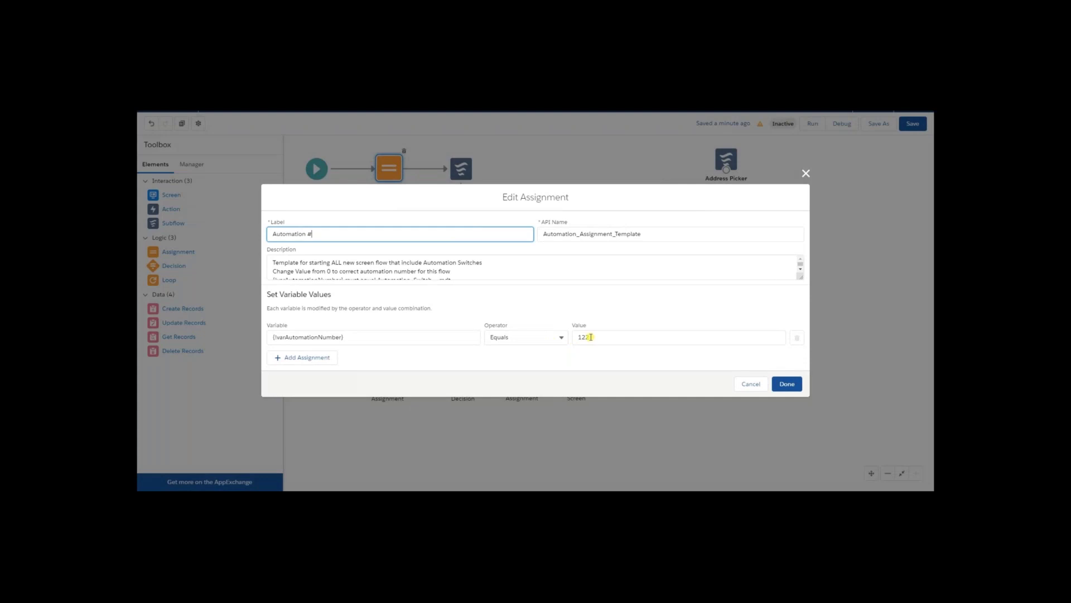
left_click(792, 383)
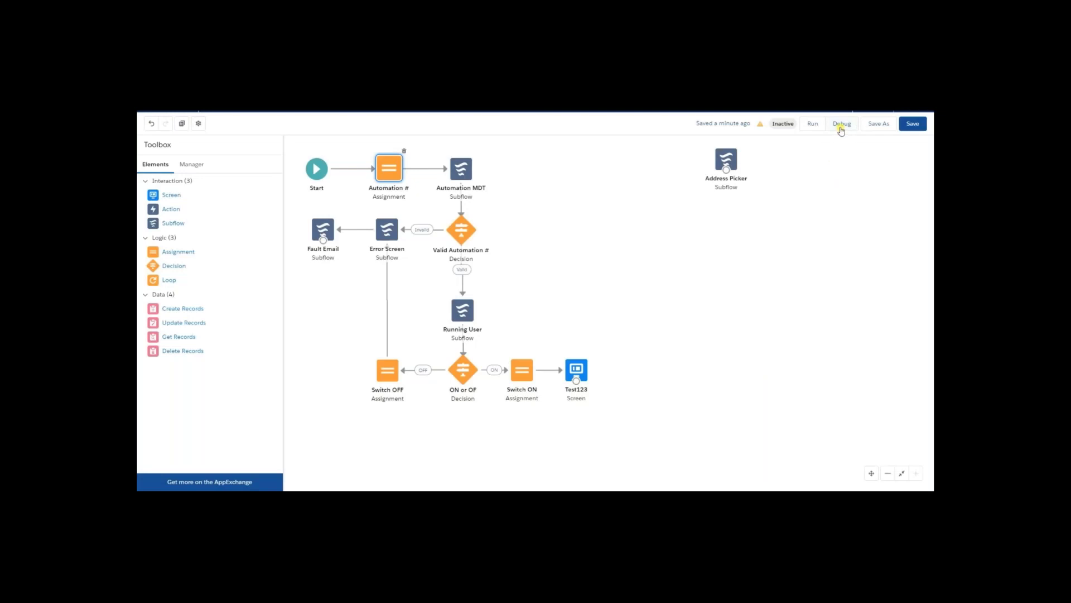
left_click(841, 130)
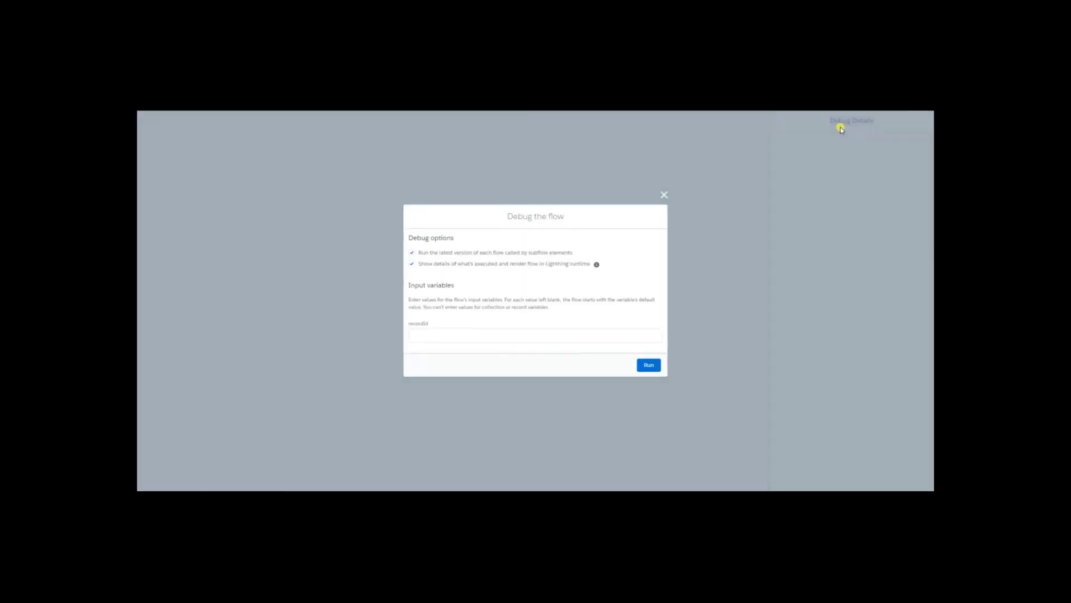
left_click(650, 365)
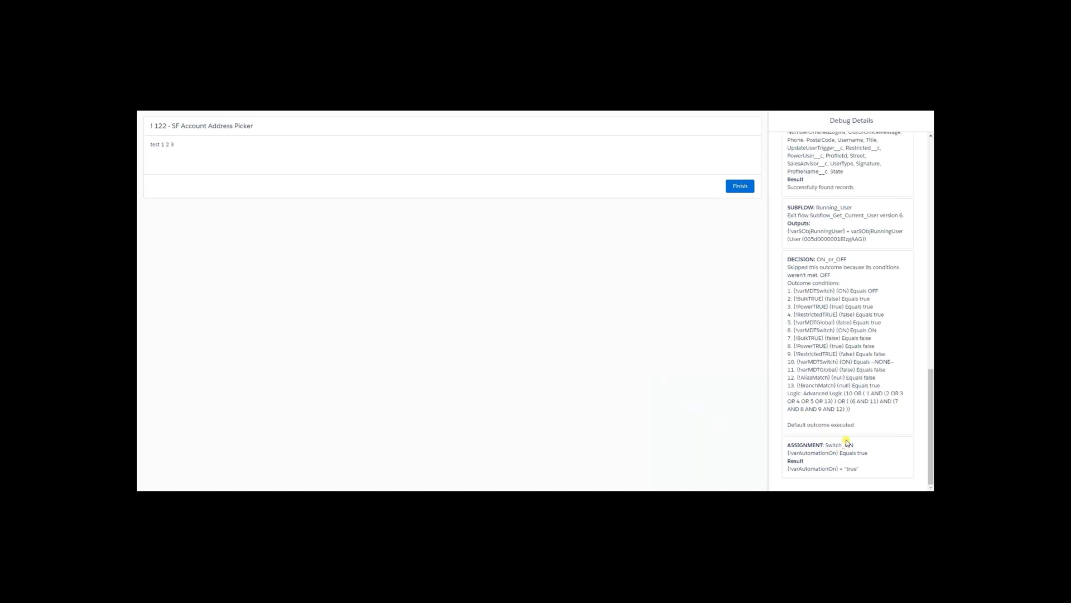
scroll(859, 321, "up", 4)
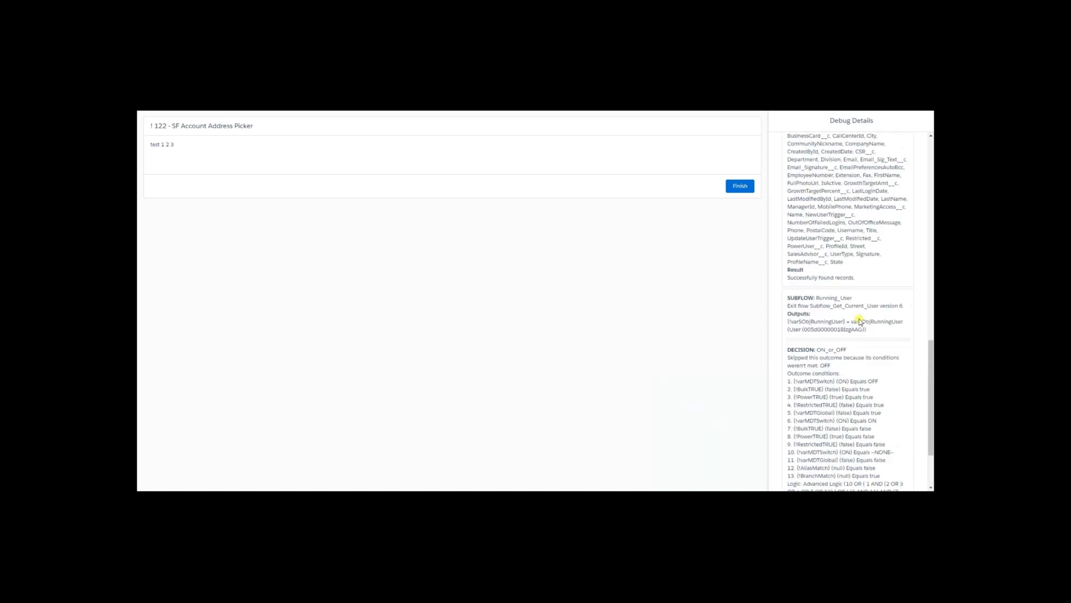
scroll(860, 321, "up", 2)
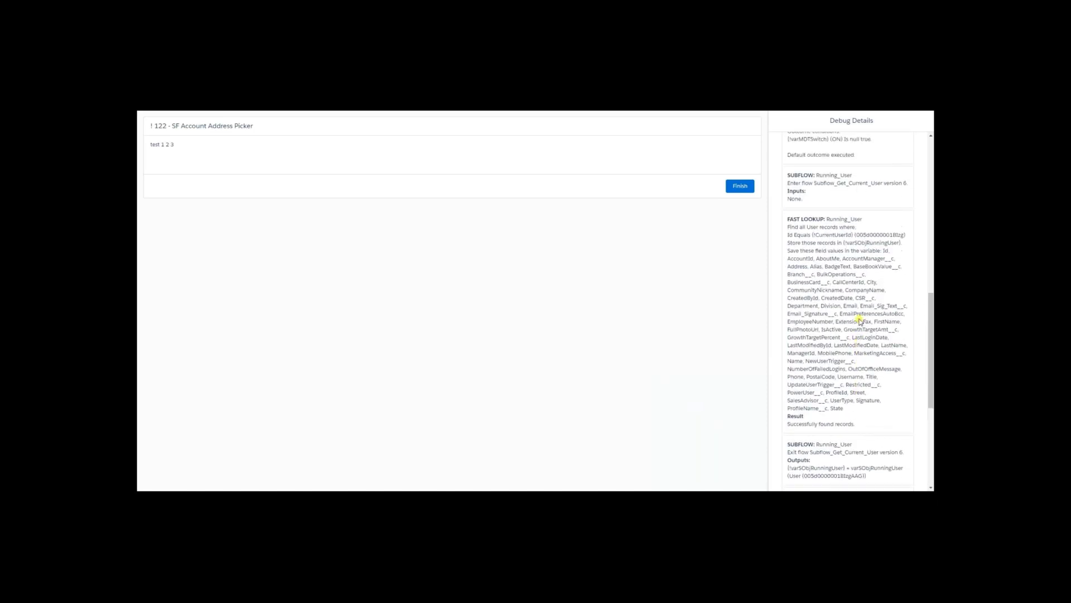
scroll(860, 321, "up", 8)
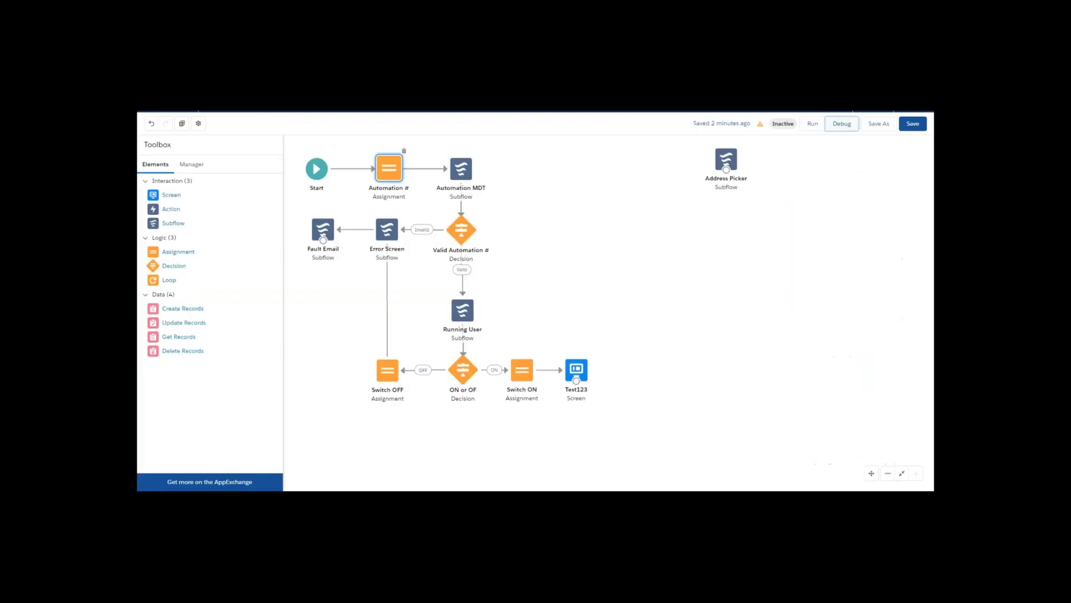
Disconnect the Test123 screen from Switch ON, move it aside, and connect the Address Picker subflow in its place
left_click(553, 373)
key("Delete")
left_click_drag(580, 372, 798, 165)
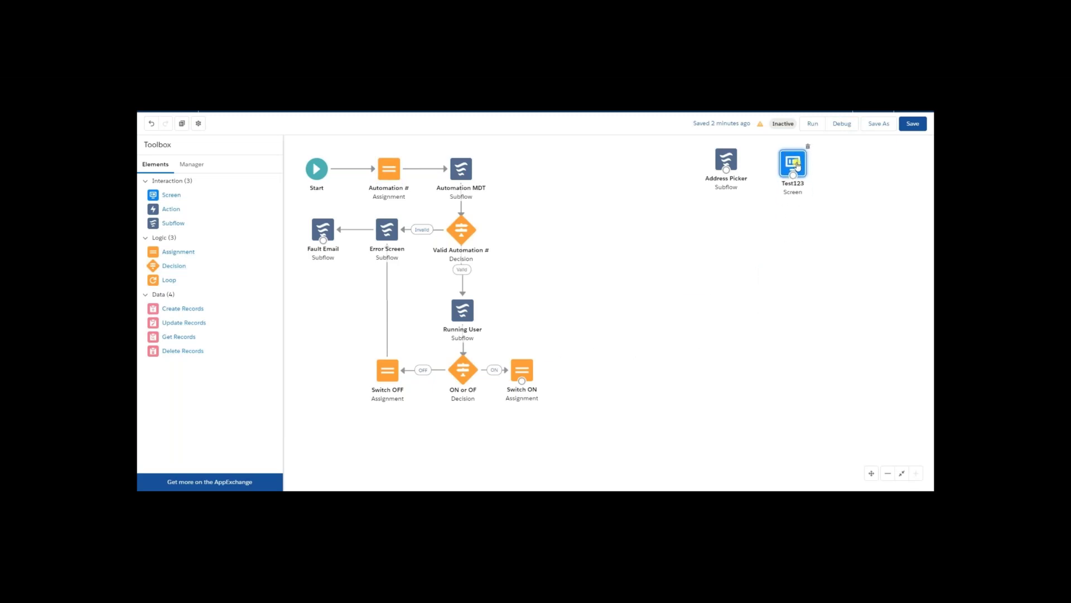
left_click_drag(726, 160, 577, 370)
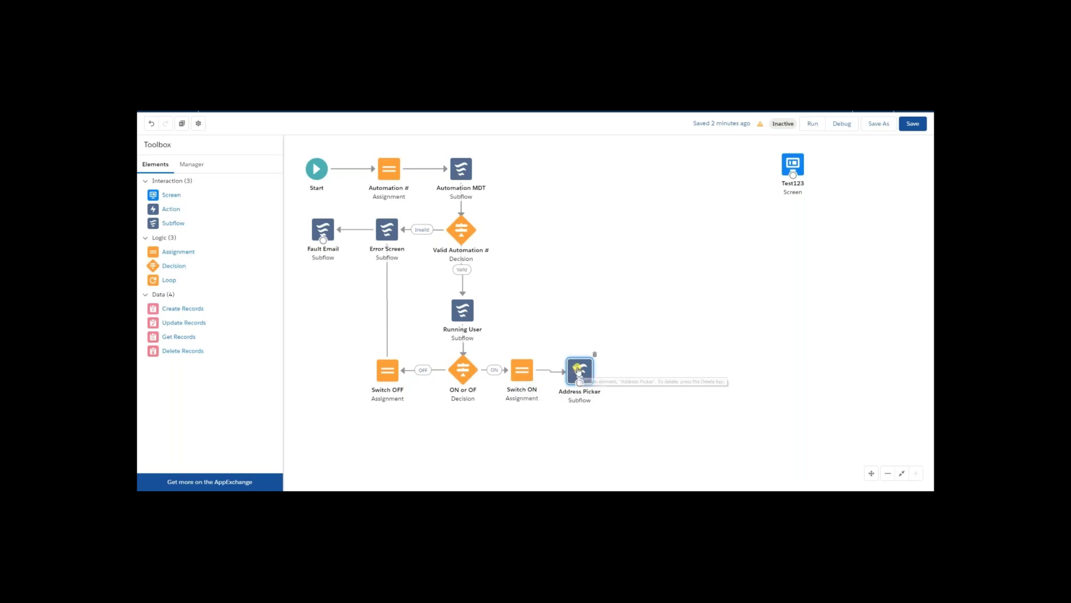
left_click_drag(578, 370, 577, 369)
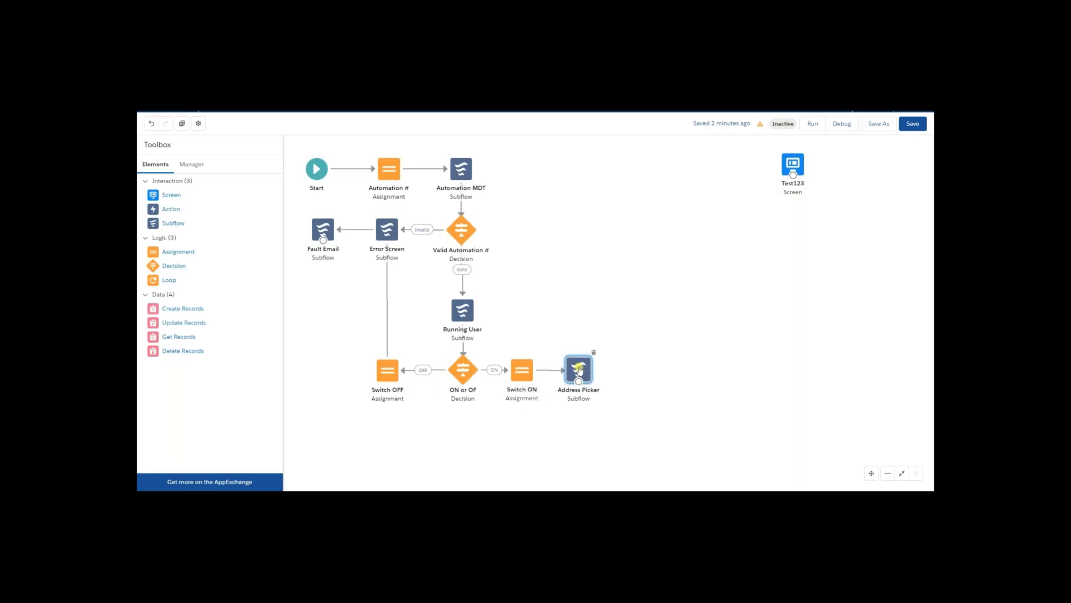
left_click_drag(581, 370, 579, 370)
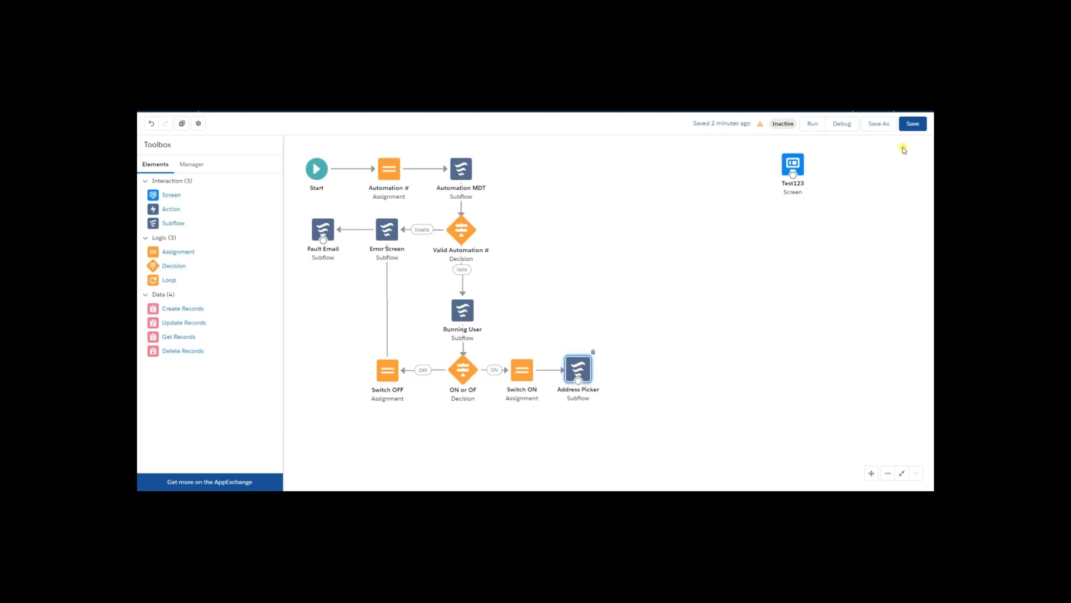
Save the flow and debug it with the latest subflow versions and execution details enabled
left_click(912, 127)
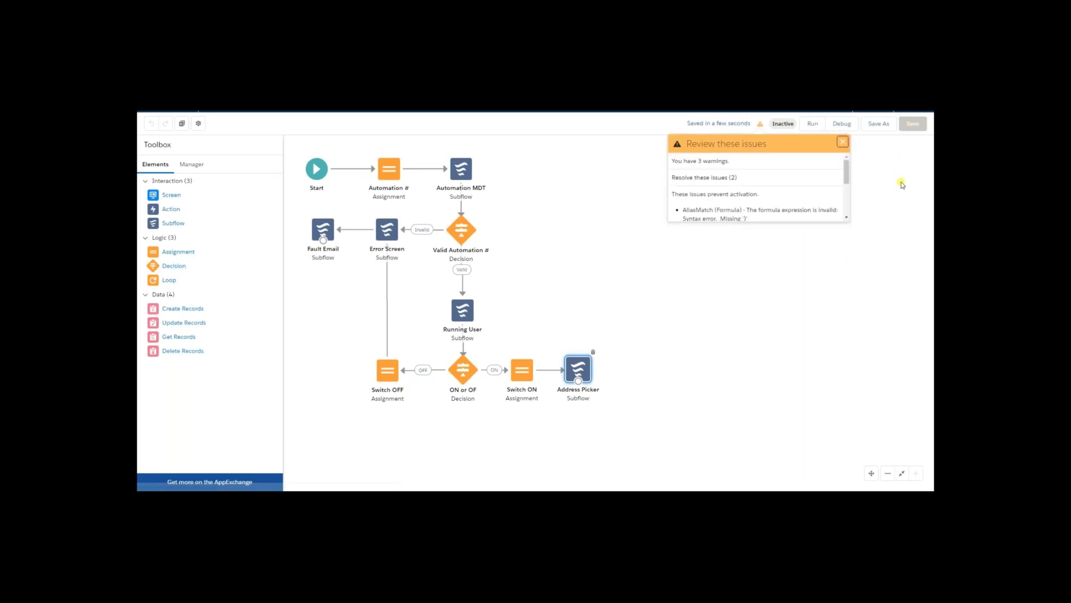
left_click(844, 145)
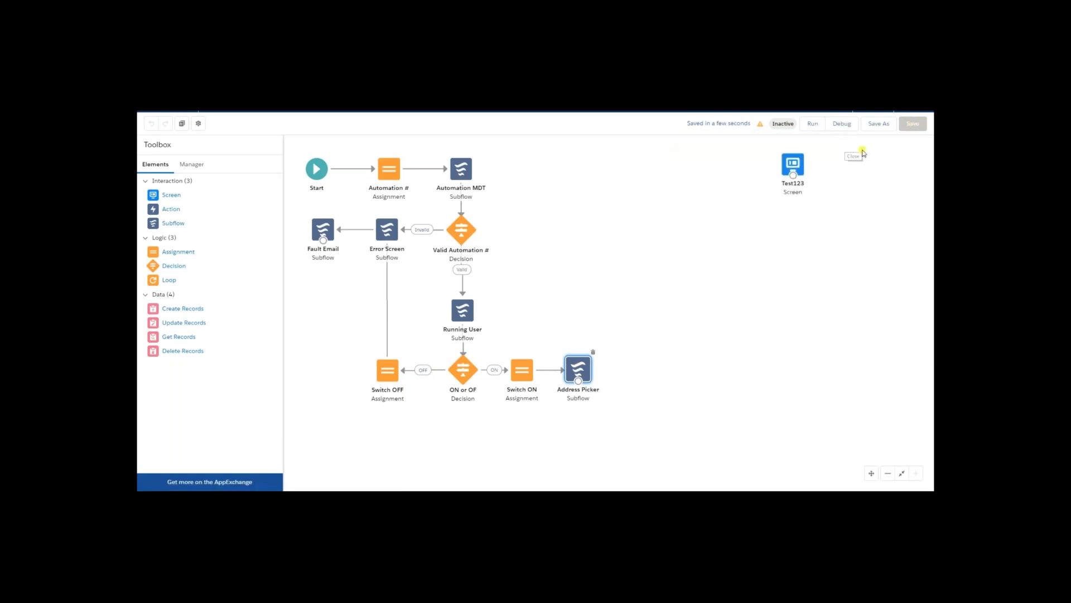
left_click(842, 126)
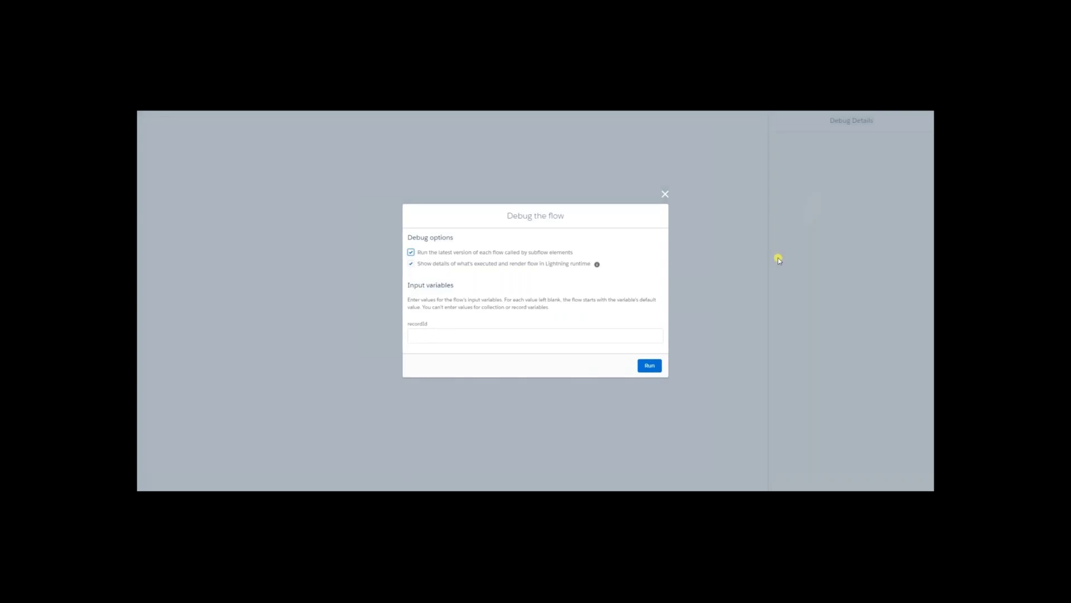
left_click(654, 366)
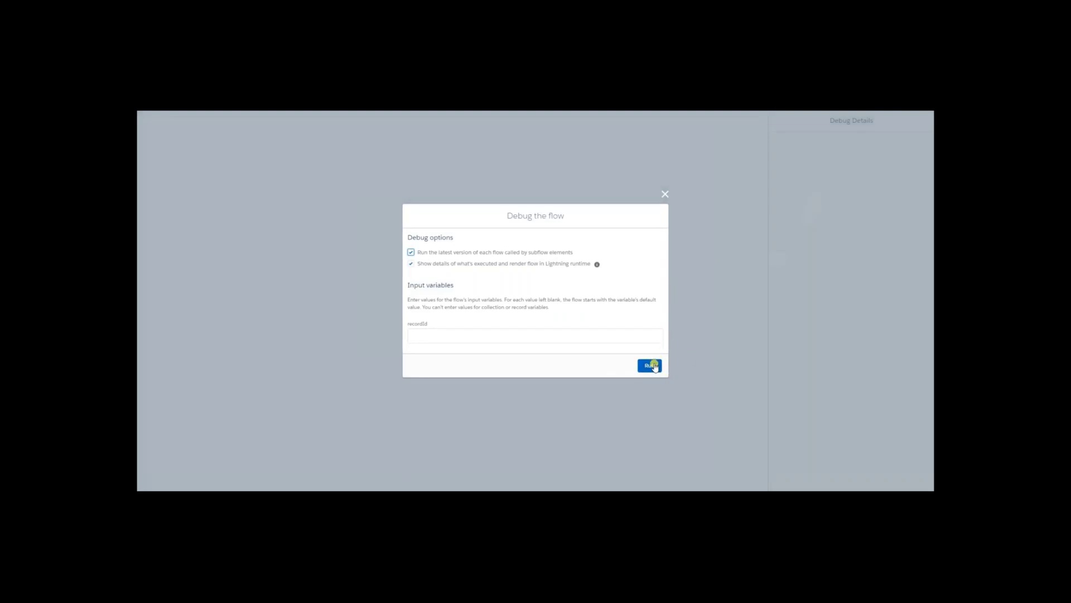
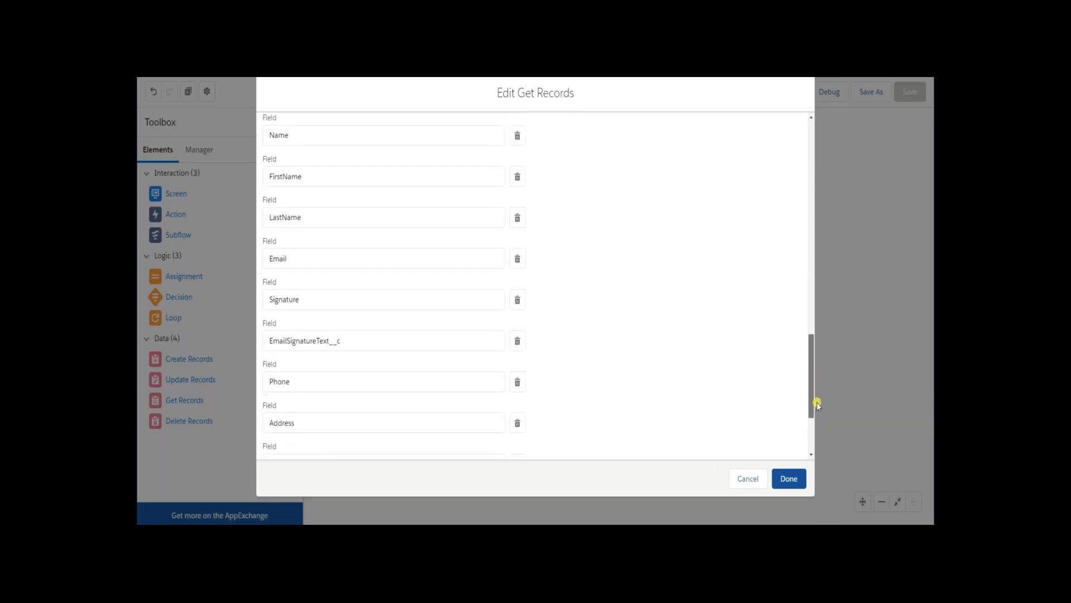
Review the fields stored by the Running User record lookup and the flow's list of resources
left_click(792, 479)
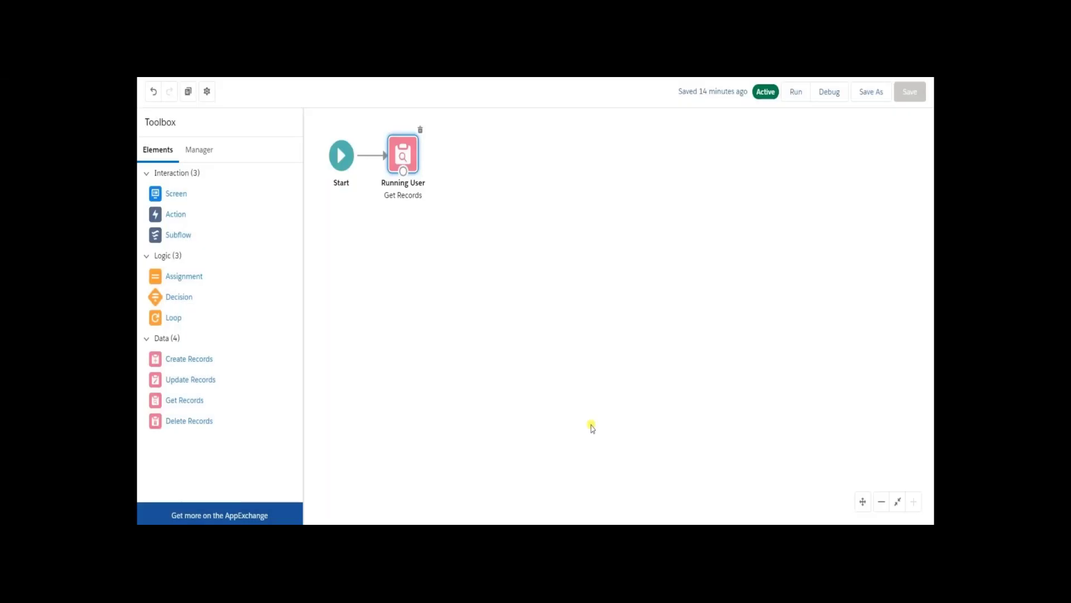
left_click(195, 152)
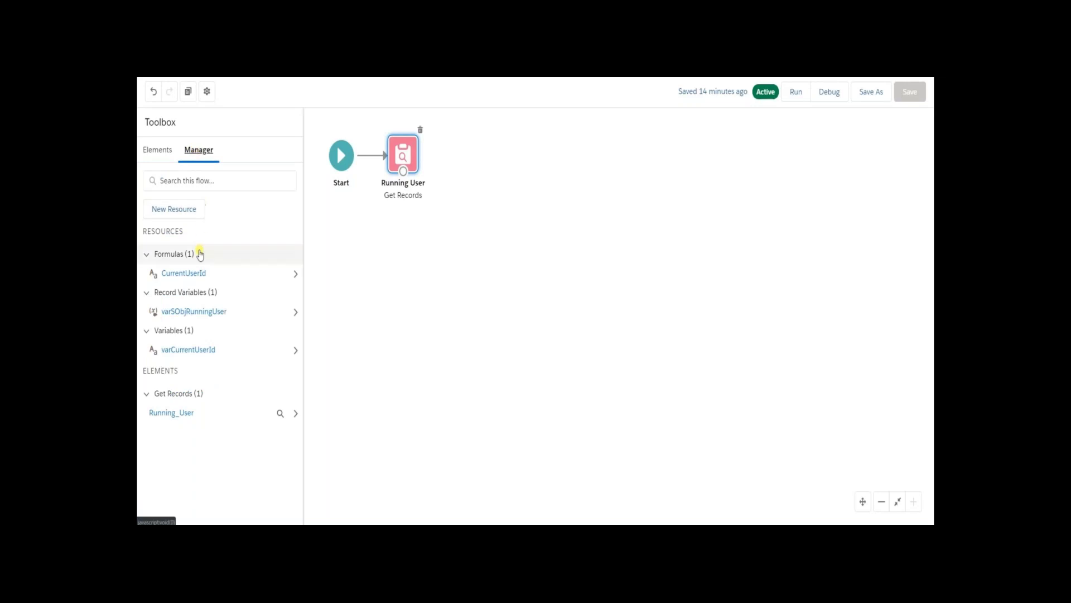
Open the CurrentUserId formula and insert the Id field of the $User global variable into it
left_click(196, 273)
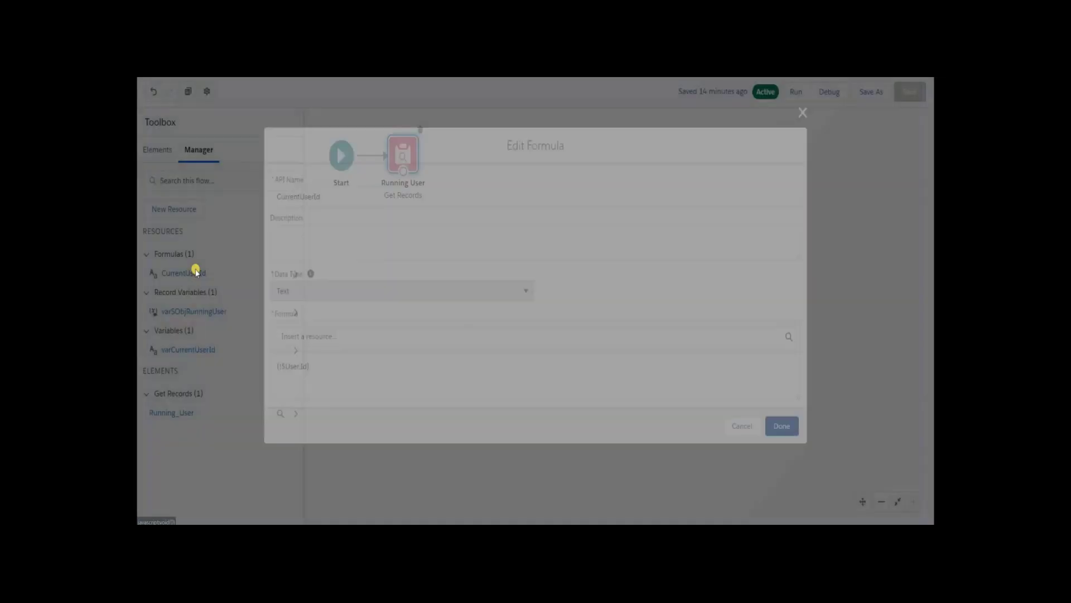
left_click(284, 335)
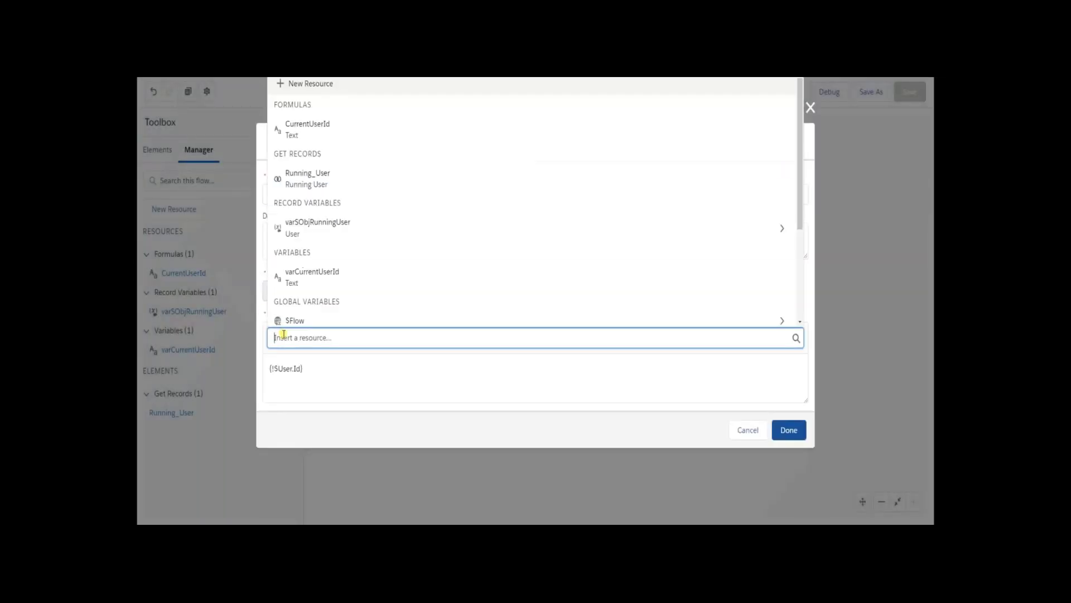
scroll(334, 276, "down", 3)
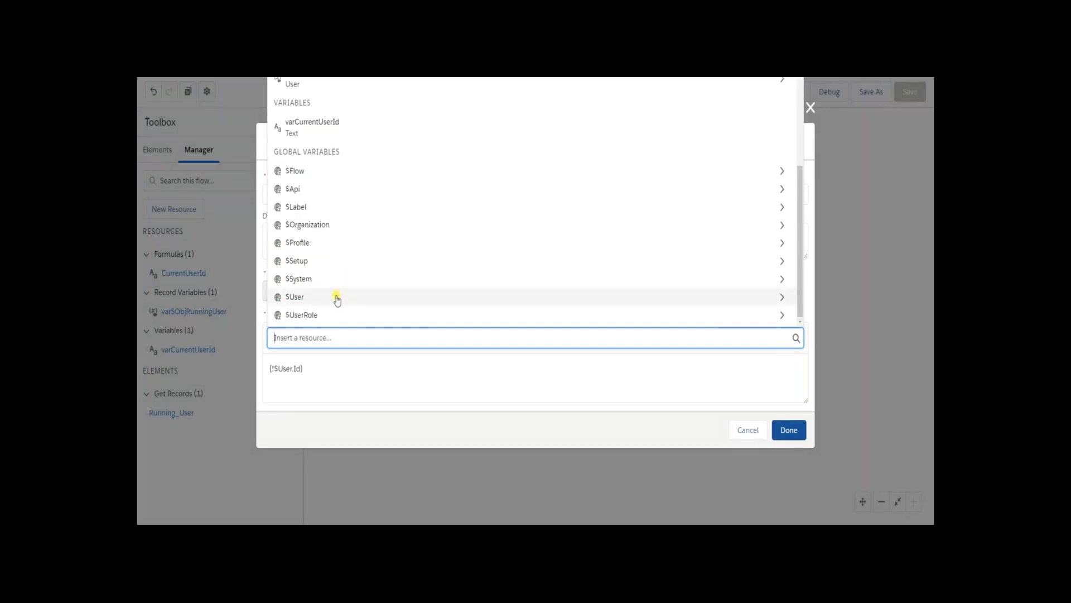
left_click(337, 300)
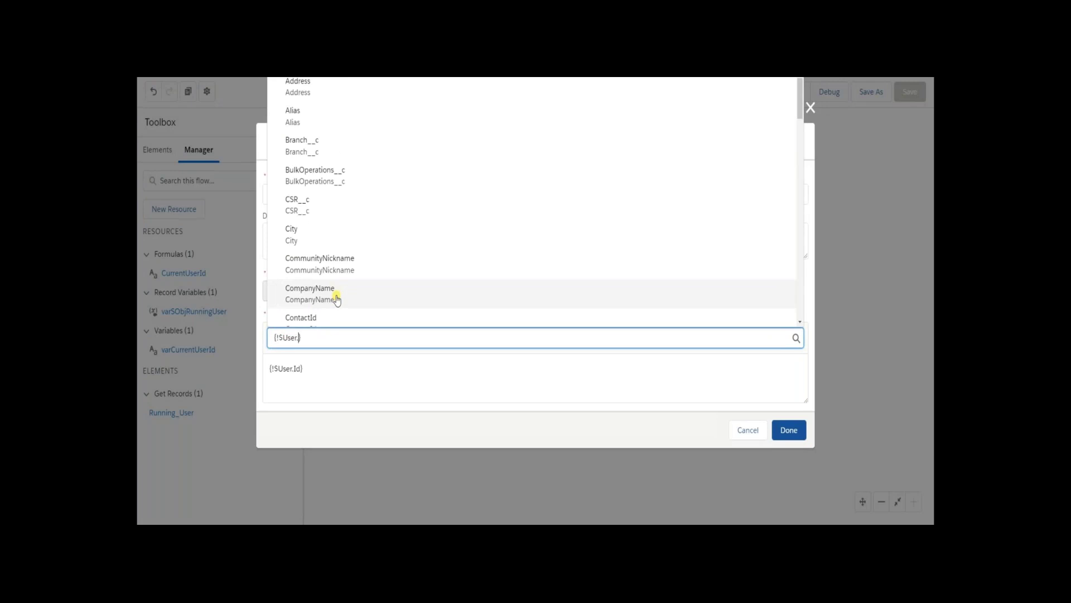
type("id")
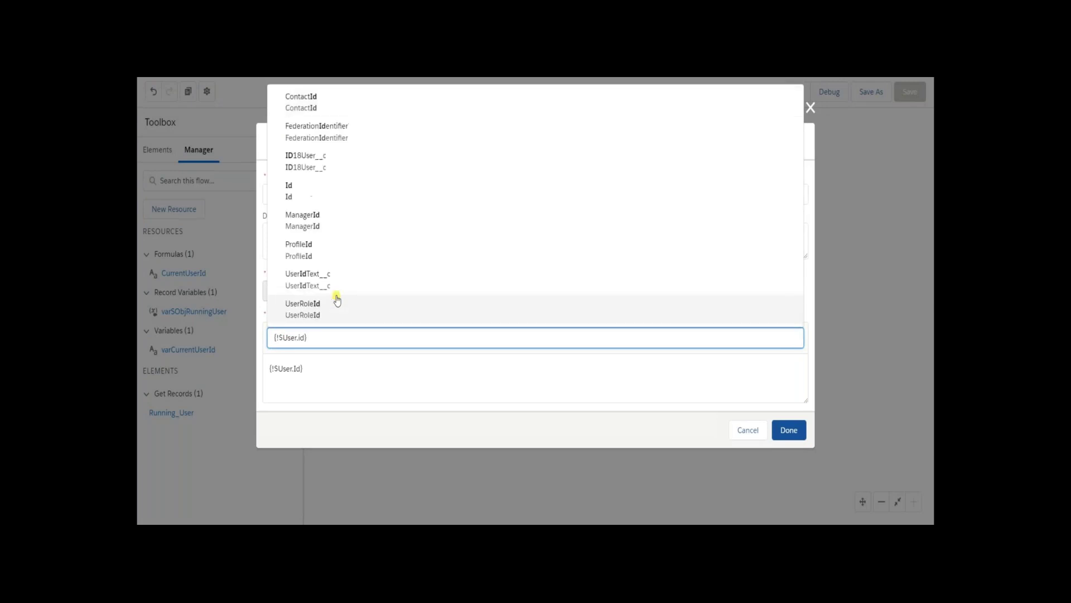
left_click(326, 197)
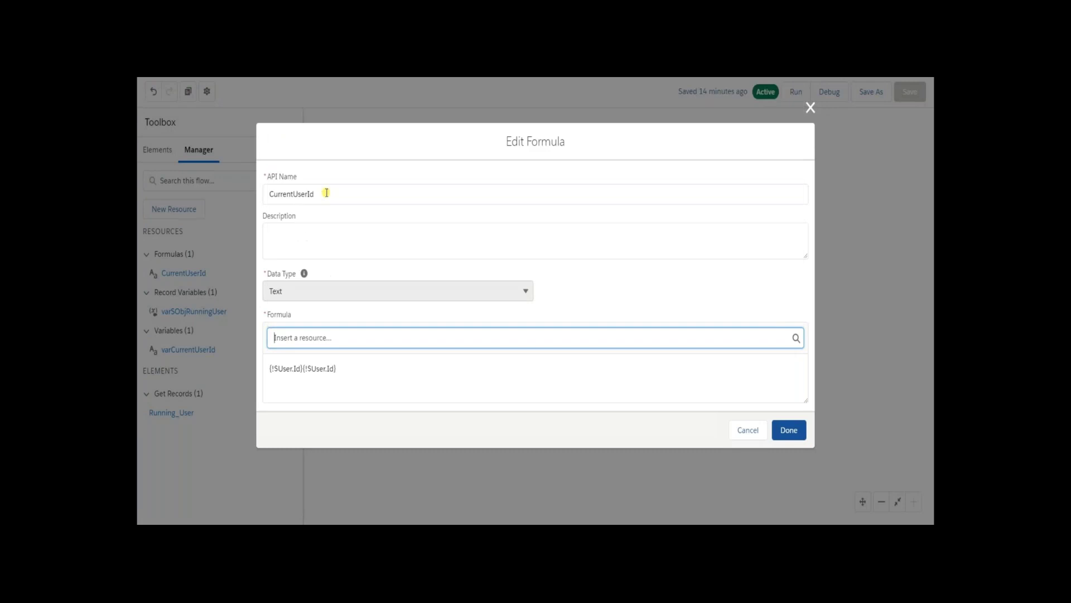
Remove the duplicate user Id reference so the CurrentUserId formula contains only {!$User.Id}, and accept the formula
left_click(352, 370)
key("BackSpace")
key("BackSpace")
key("BackSpace")
key("BackSpace")
key("BackSpace")
key("BackSpace")
key("BackSpace")
key("BackSpace")
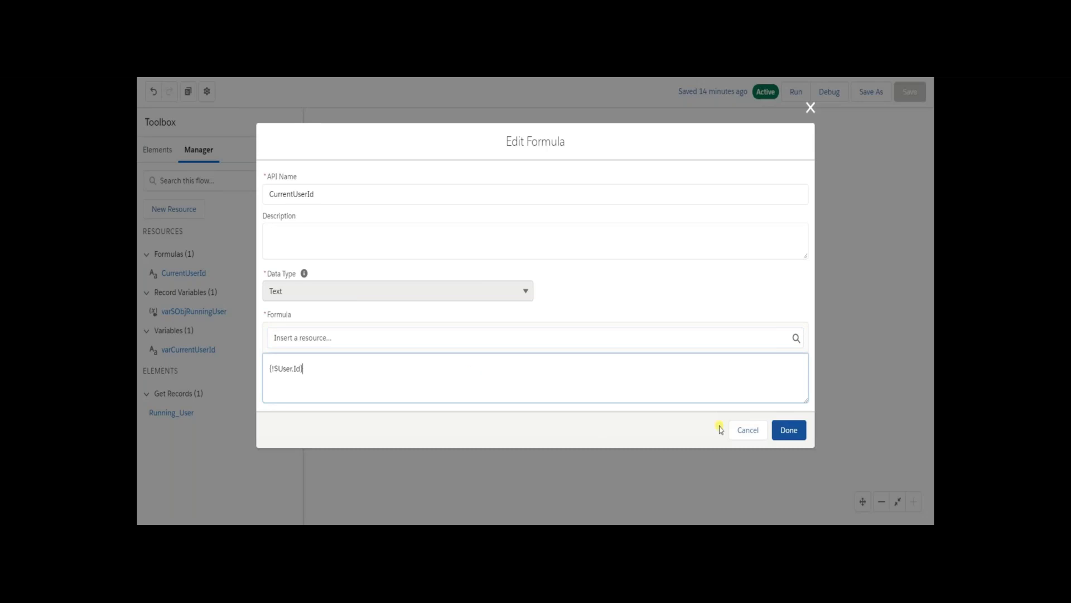
left_click(787, 430)
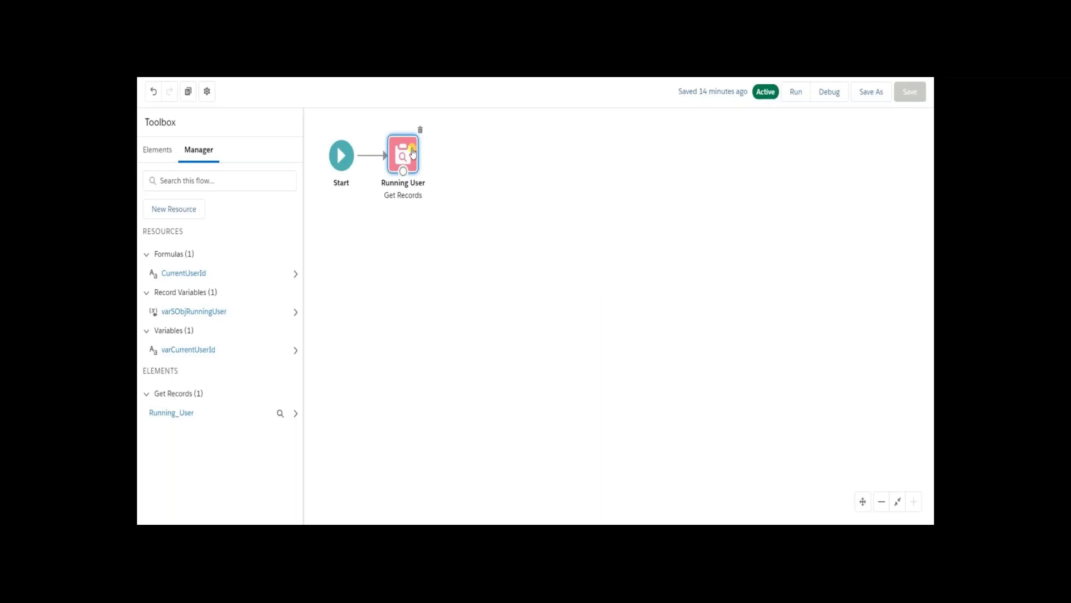
Try clearing the Id filter value in the Running User record lookup, browse the available resources, and reopen the lookup
double_click(412, 153)
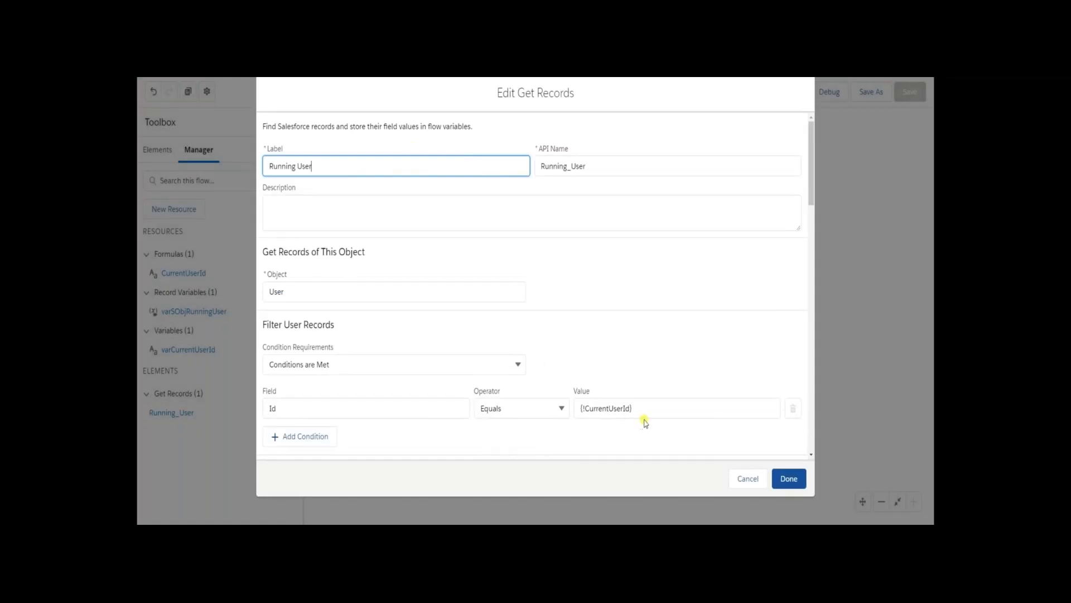
left_click(647, 411)
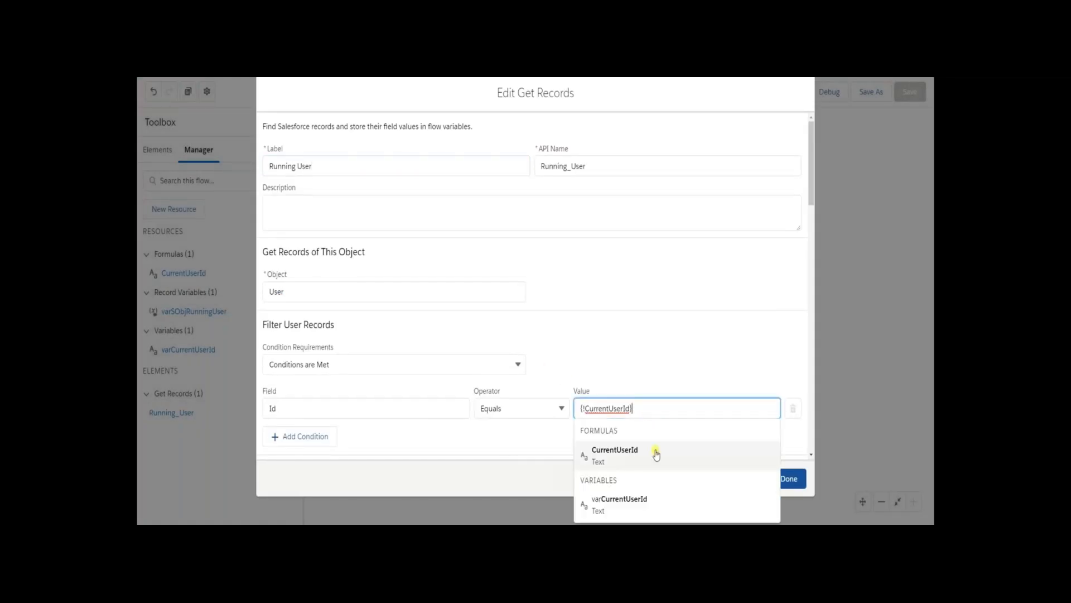
scroll(659, 479, "down", 3)
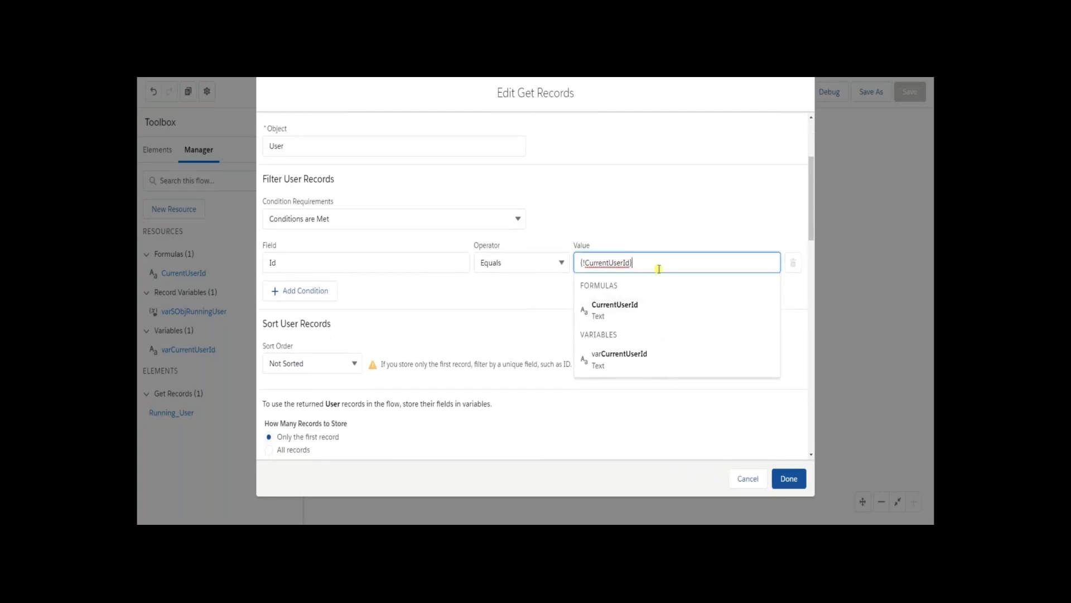
key("BackSpace")
key("BackSpace")
key("BackSpace")
key("BackSpace")
key("BackSpace")
key("BackSpace")
key("BackSpace")
key("BackSpace")
key("BackSpace")
key("BackSpace")
key("BackSpace")
key("BackSpace")
key("BackSpace")
key("BackSpace")
key("BackSpace")
key("BackSpace")
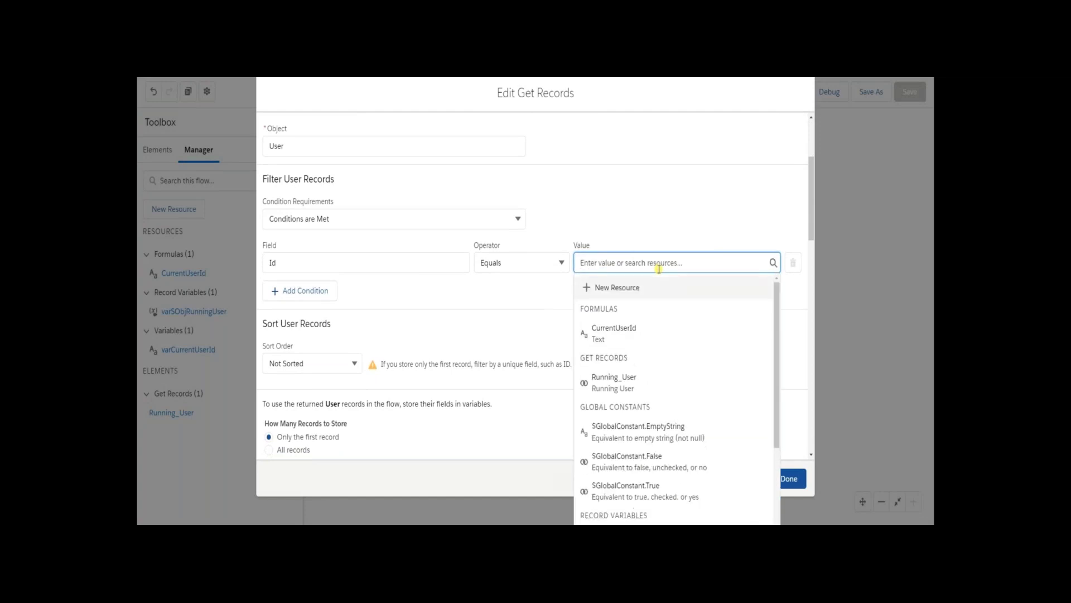
scroll(710, 375, "down", 5)
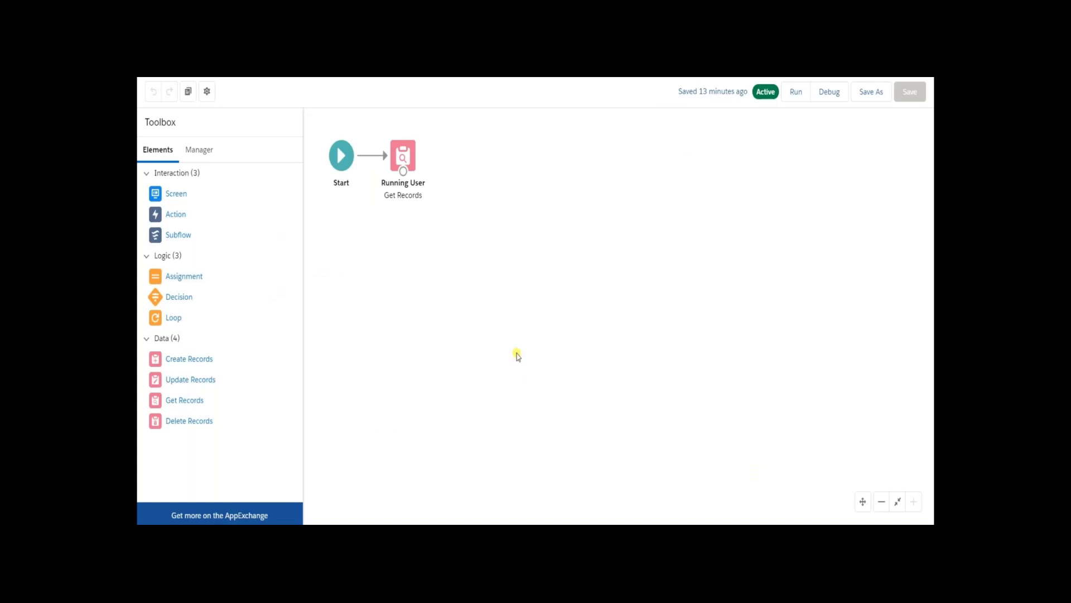
double_click(410, 163)
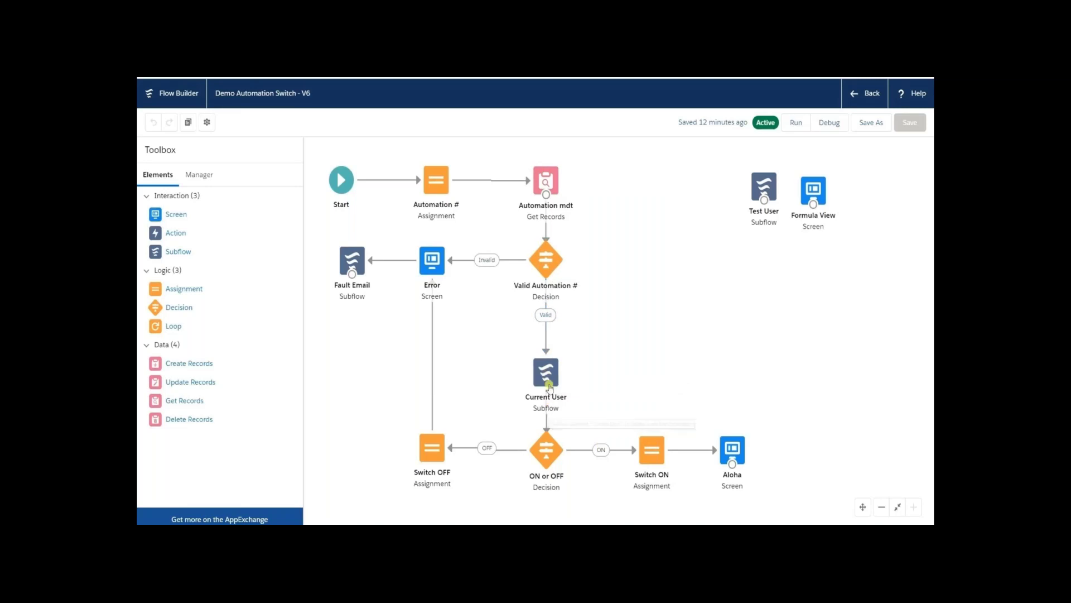
Examine the OFF outcome's custom condition logic and all its conditions in the ON or OFF decision
left_click(547, 454)
double_click(548, 454)
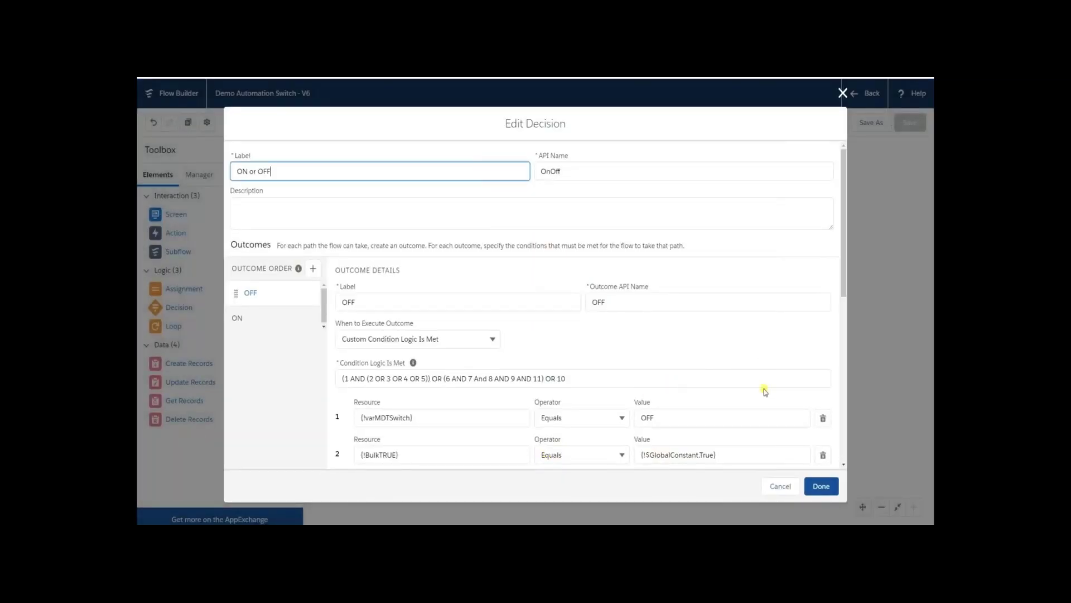
scroll(764, 390, "down", 2)
scroll(764, 391, "down", 3)
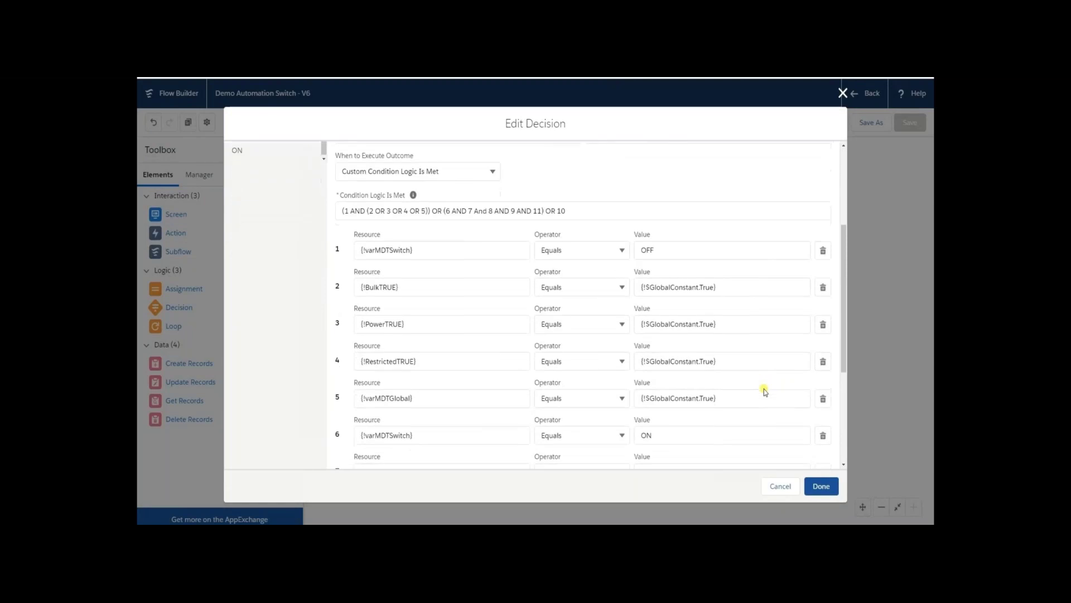
scroll(764, 390, "down", 2)
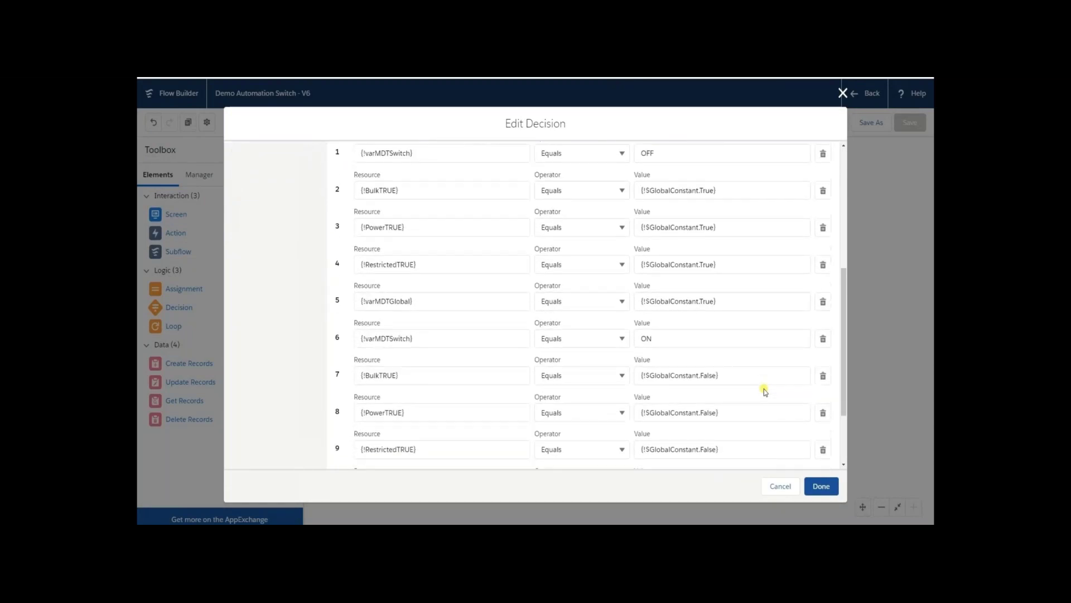
scroll(764, 391, "down", 1)
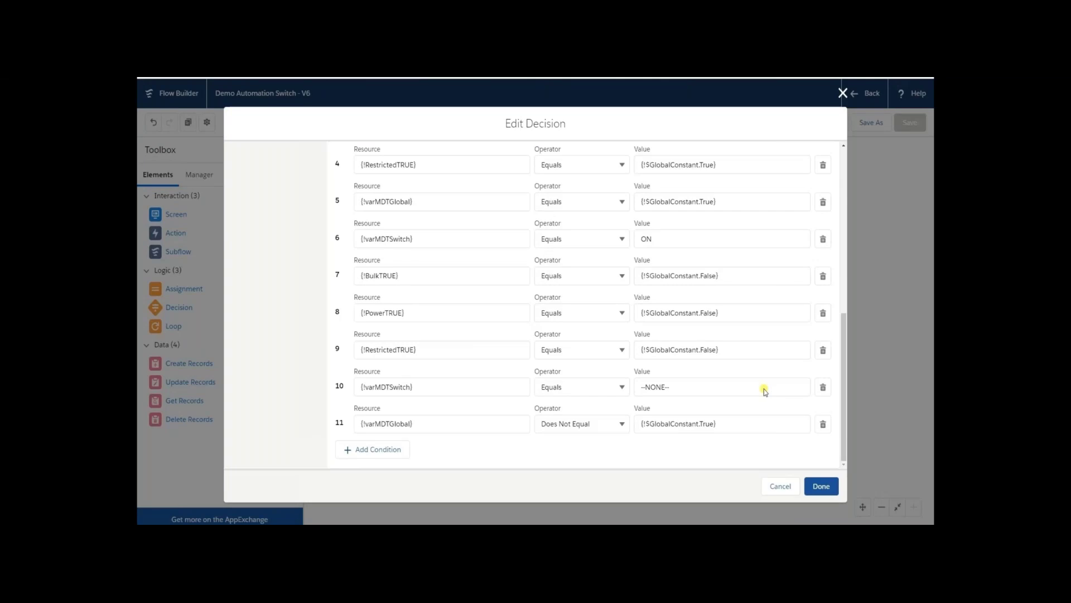
left_click(829, 487)
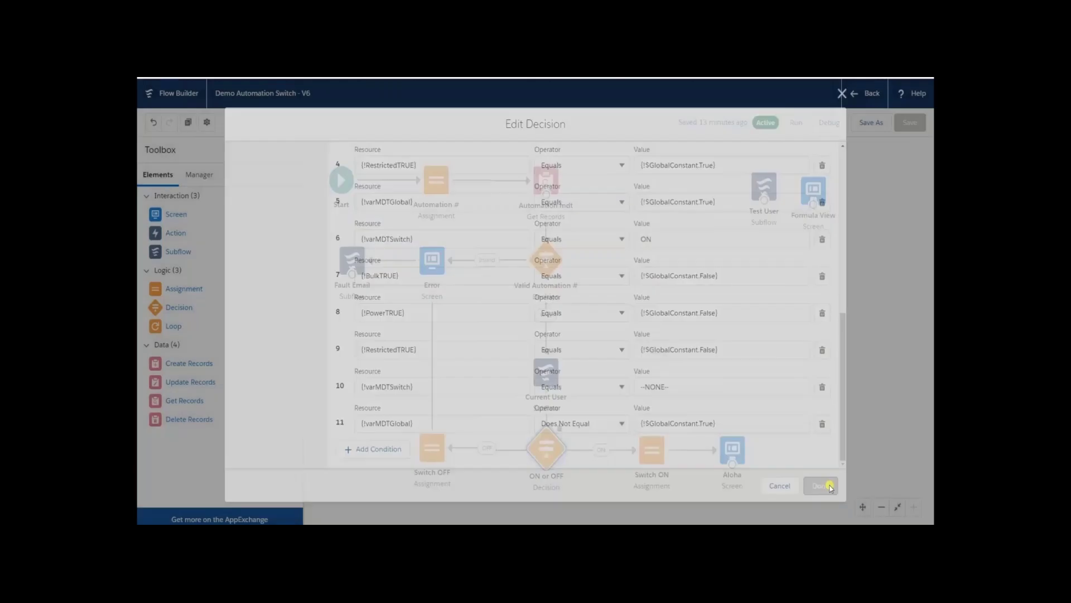
Review the Demo Automation Switch flow's resources and examine the PowerTRUE formula
left_click(437, 179)
left_click(199, 175)
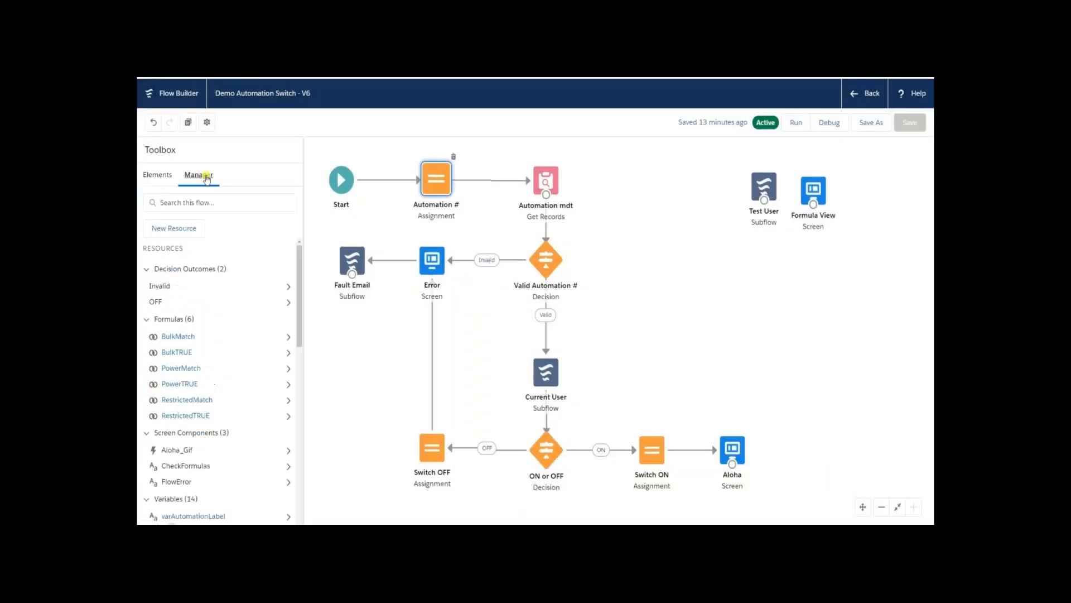
scroll(243, 340, "down", 1)
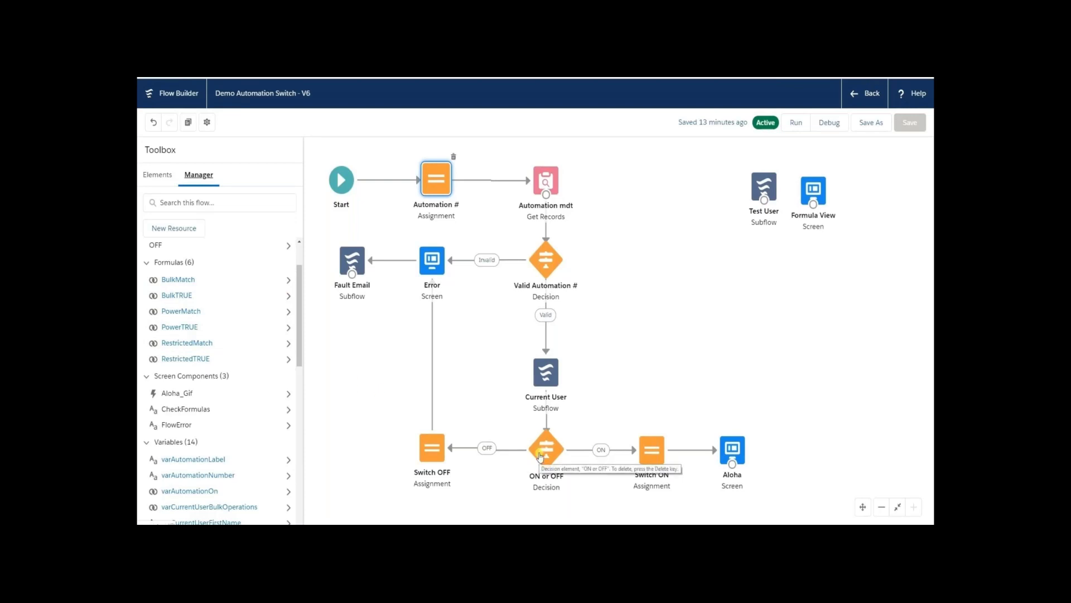
left_click(195, 328)
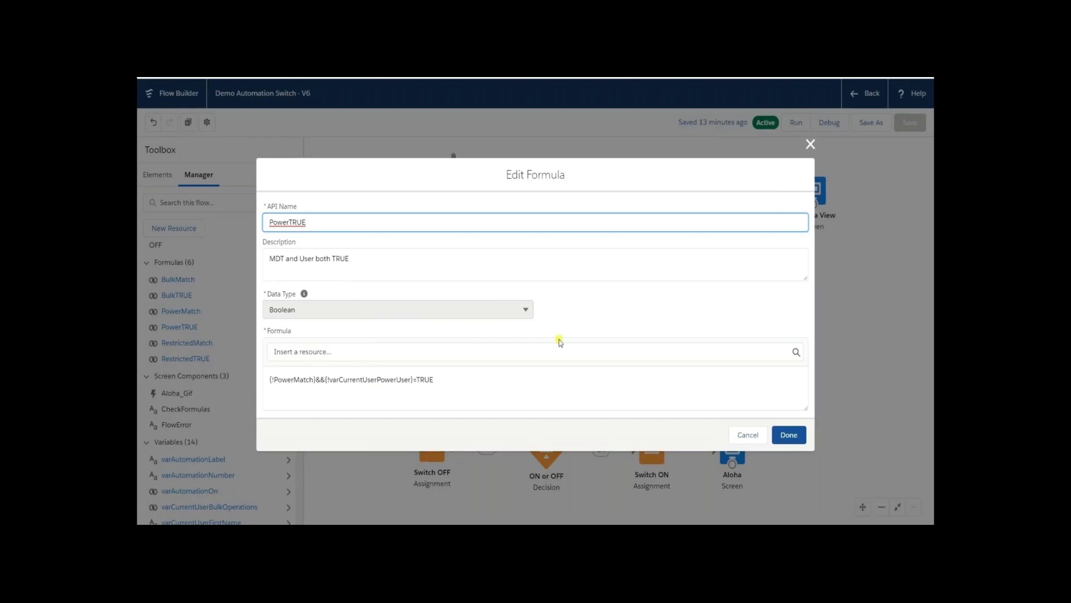
left_click(810, 146)
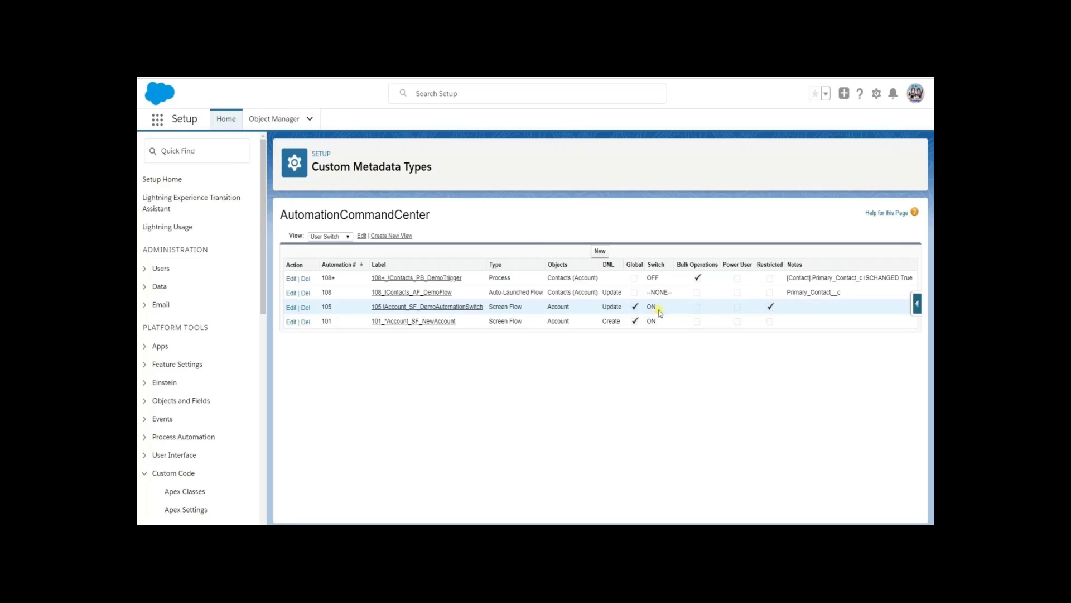
Set the Switch of the automation 105 metadata record to OFF and run the Aloha action on the E Komo Mai Ohana Associates account
left_click(290, 307)
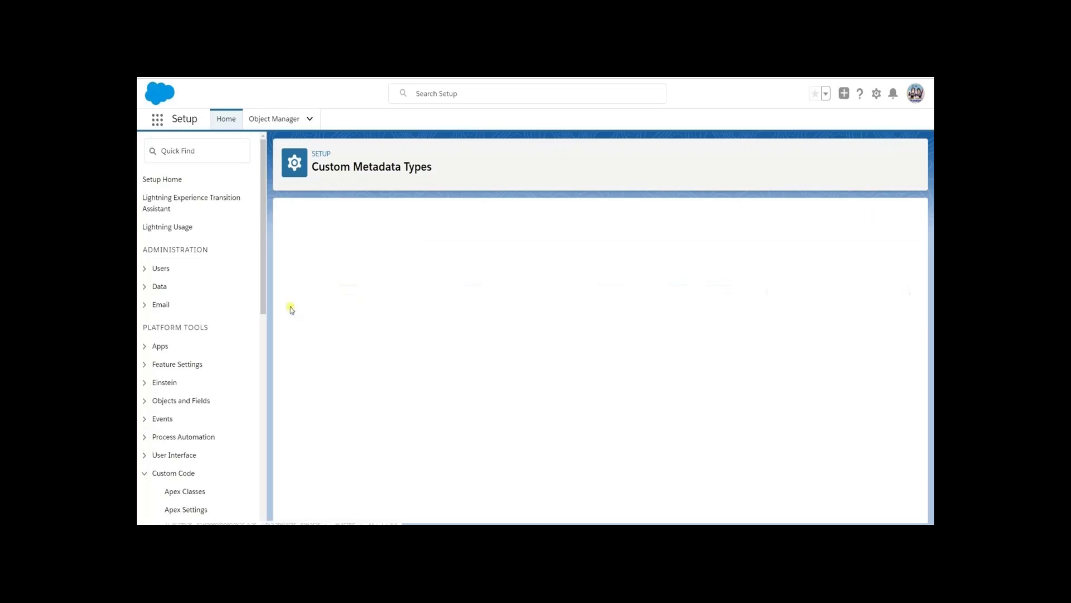
left_click(434, 448)
left_click(428, 481)
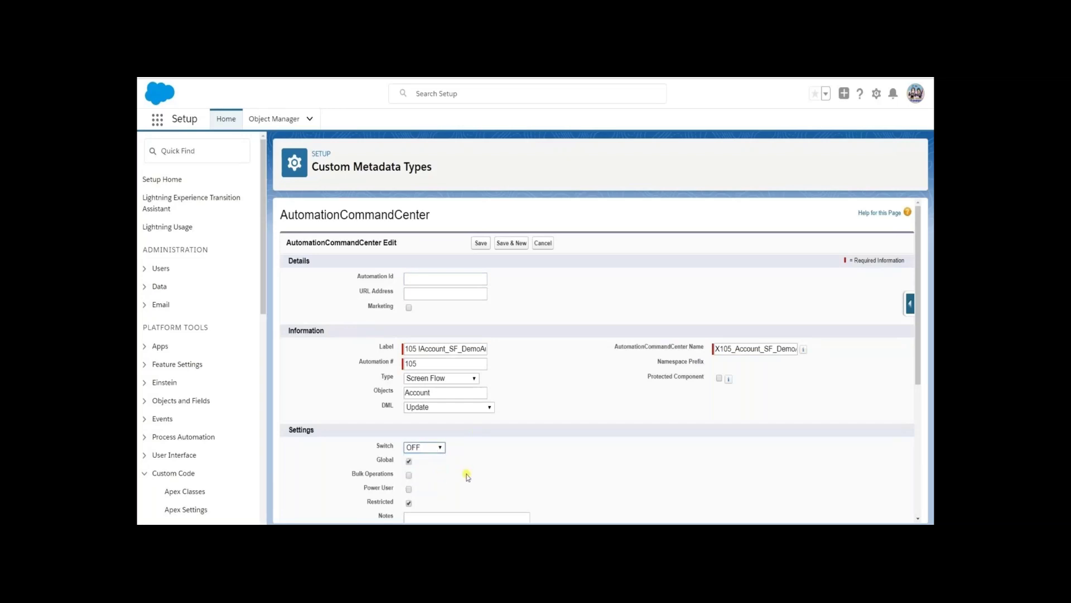
scroll(478, 477, "down", 1)
left_click(409, 415)
left_click(409, 415)
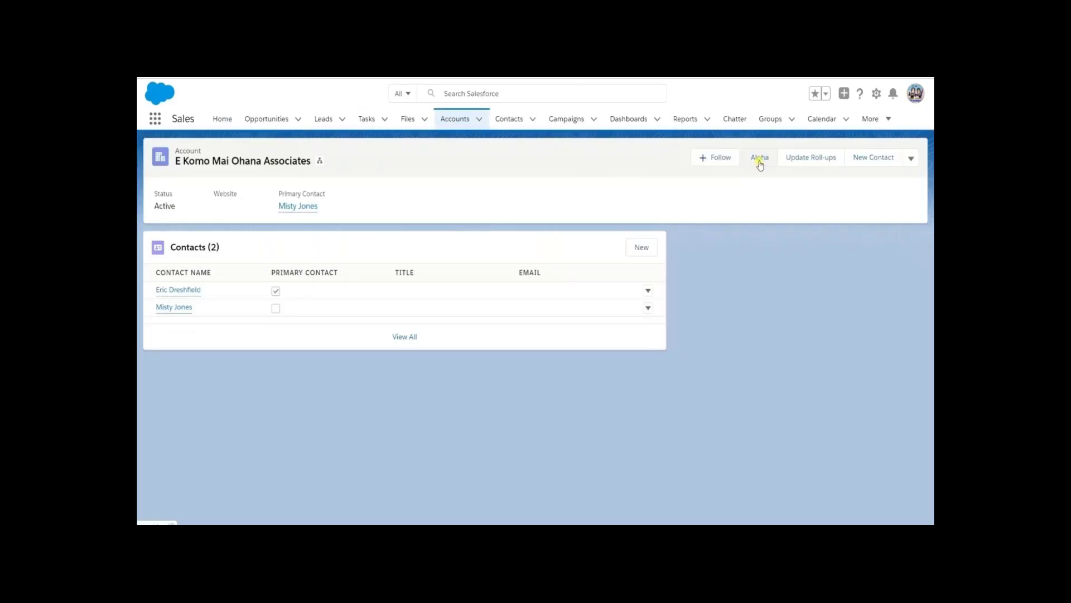
left_click(760, 161)
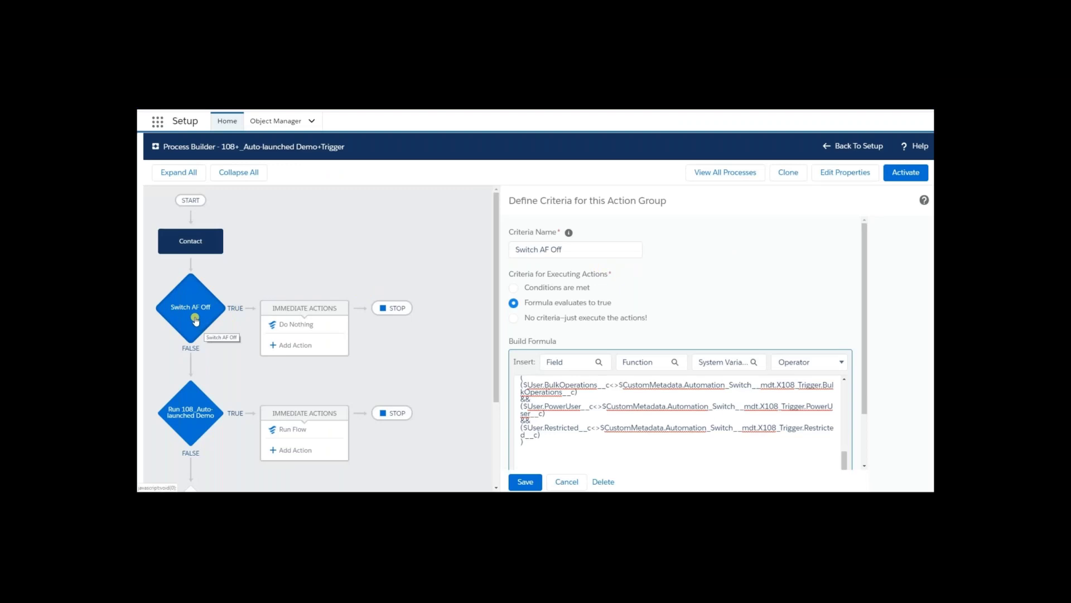
Examine the whole Switch AF Off criteria formula in the 108+_Auto-launched Demo+Trigger process
left_click(307, 334)
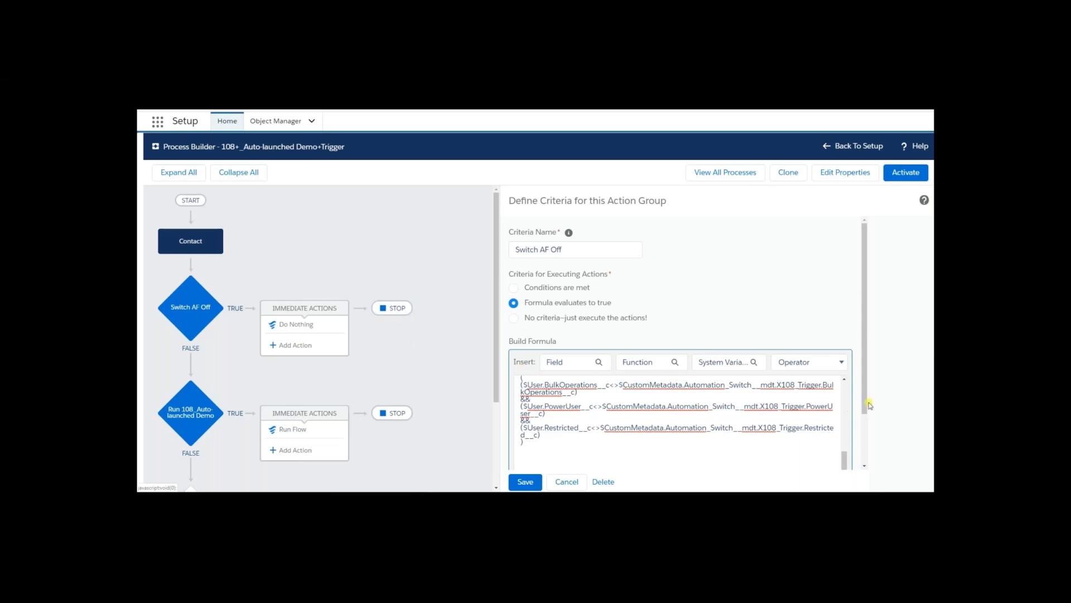
left_click_drag(845, 460, 843, 392)
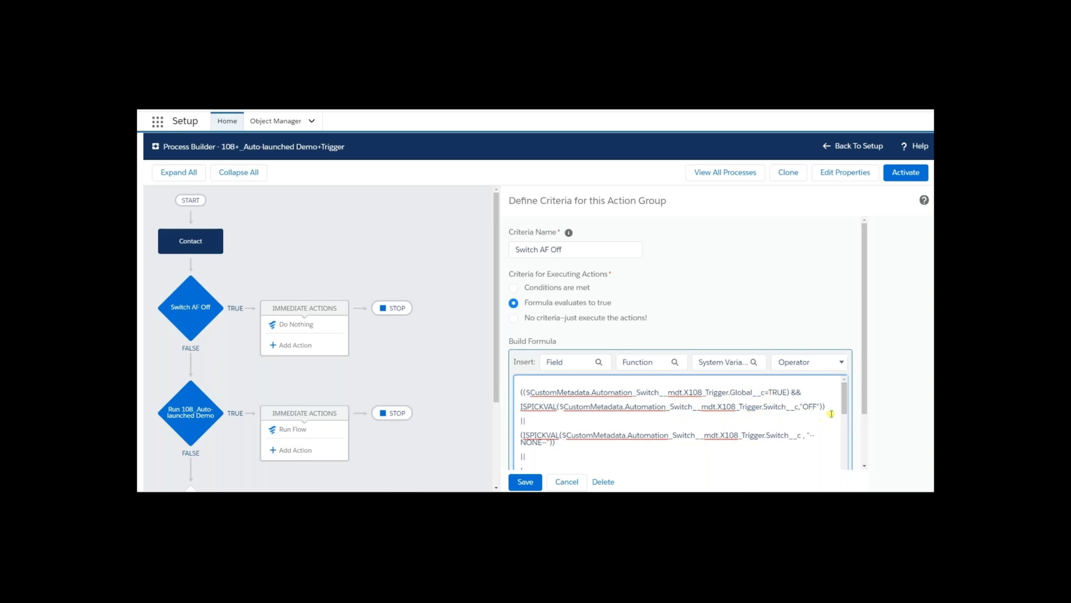
left_click_drag(846, 405, 853, 440)
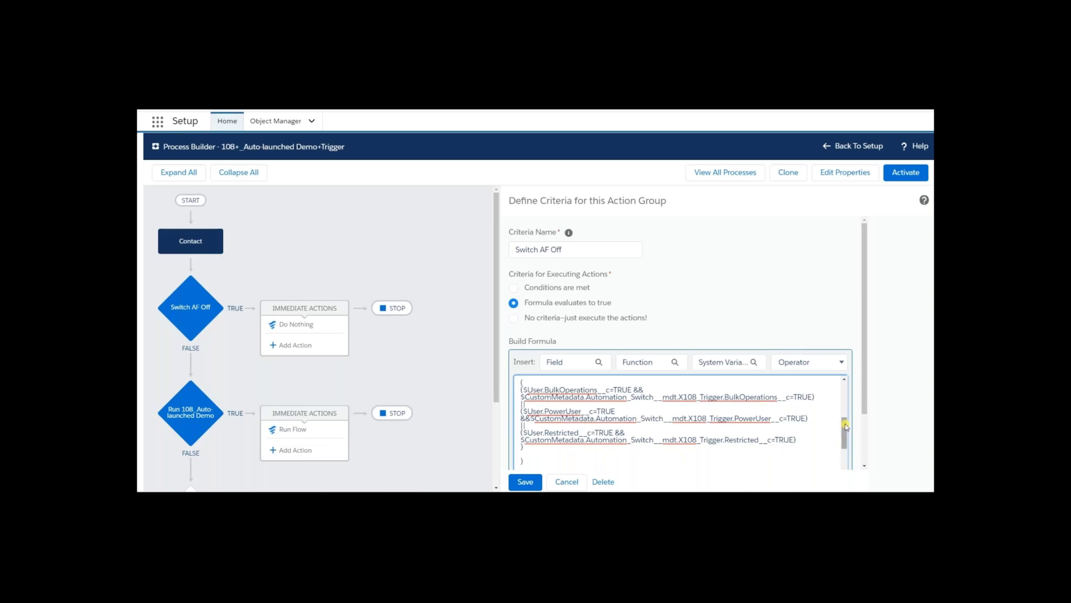
left_click_drag(845, 426, 844, 463)
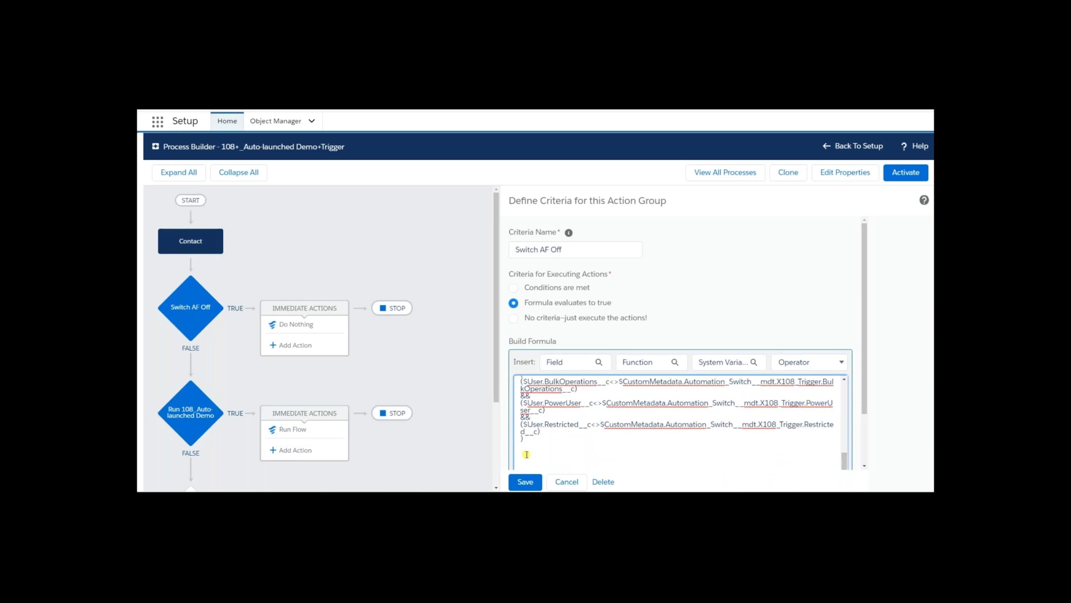
Insert the Switch field of the AutomationCommandCenter custom metadata record 108+_!Contacts_PB_DemoTrigger below the Switch AF Off criteria formula
left_click(707, 363)
left_click(424, 274)
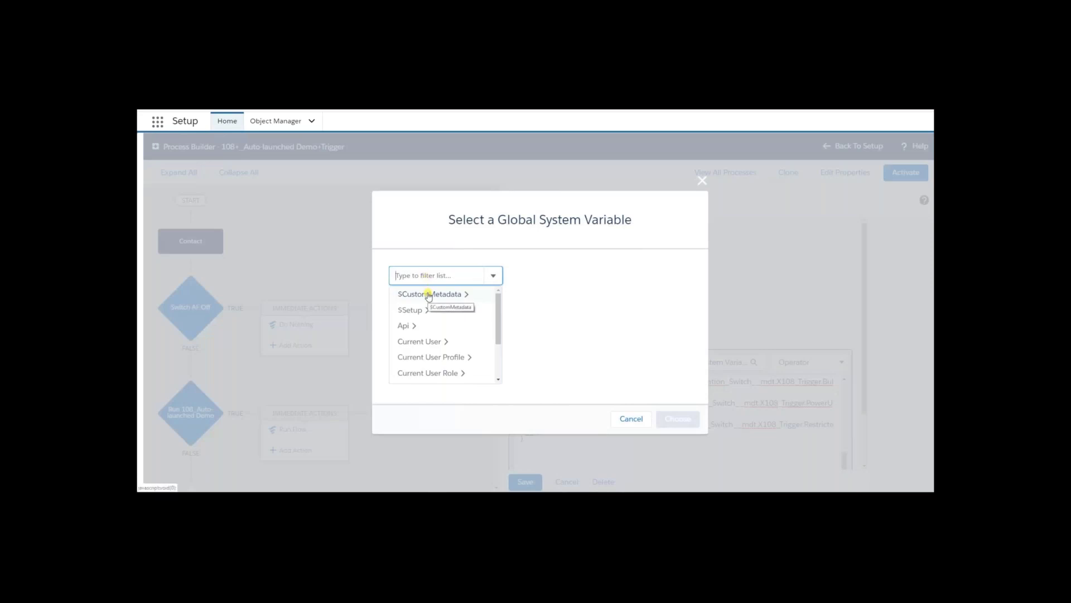
left_click(429, 294)
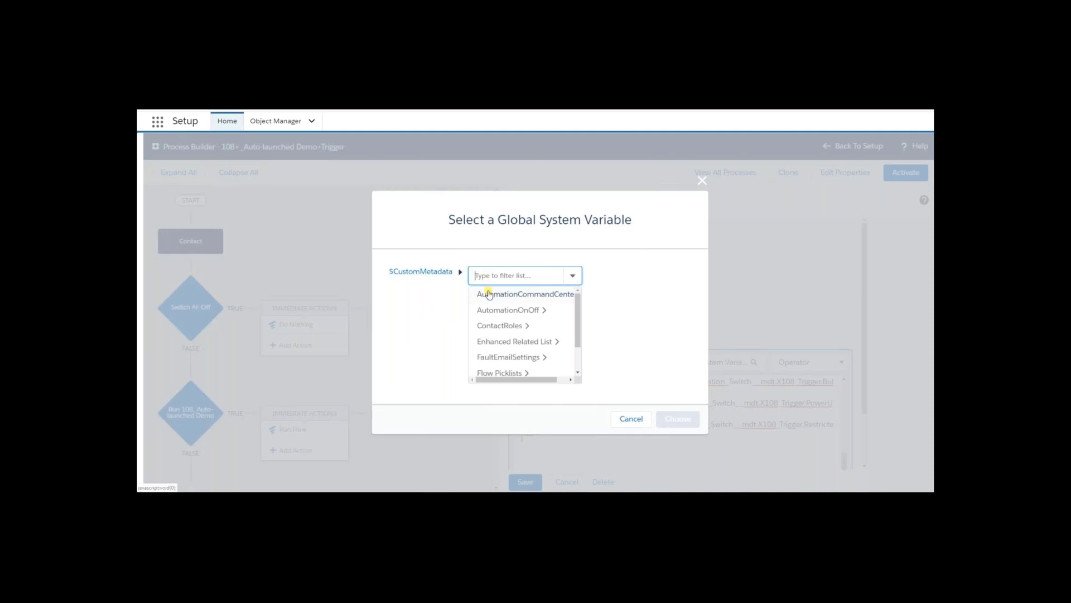
left_click(489, 293)
left_click(452, 294)
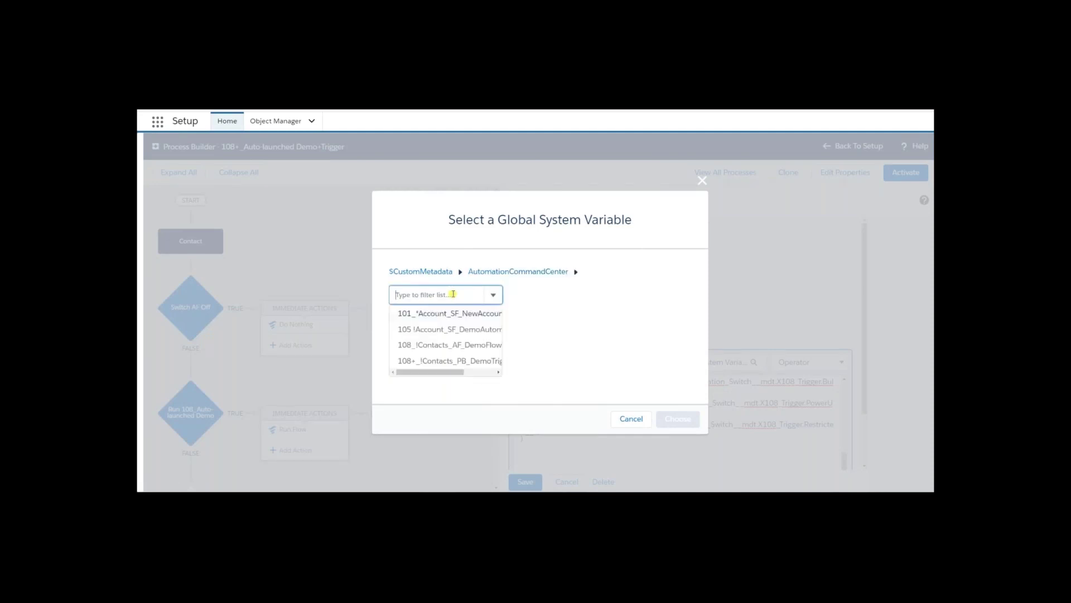
left_click(450, 362)
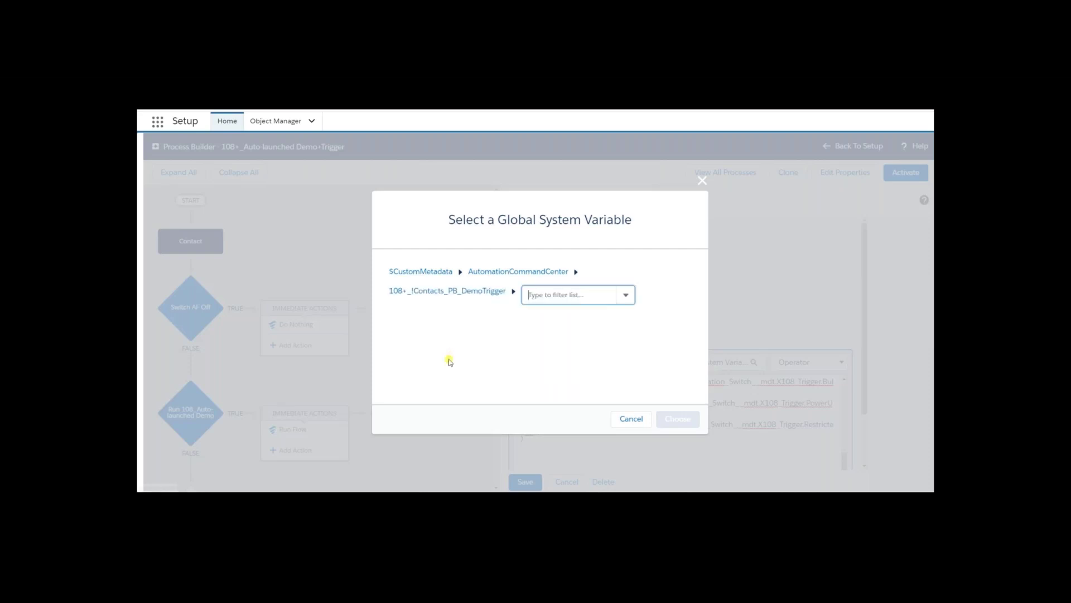
left_click(548, 296)
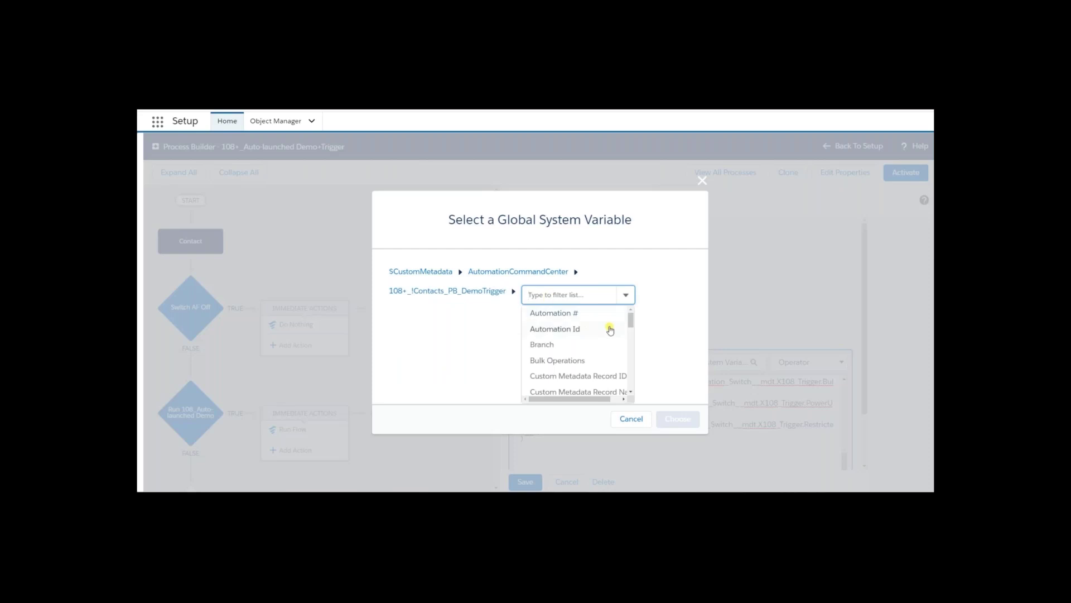
left_click_drag(631, 317, 631, 372)
left_click(578, 362)
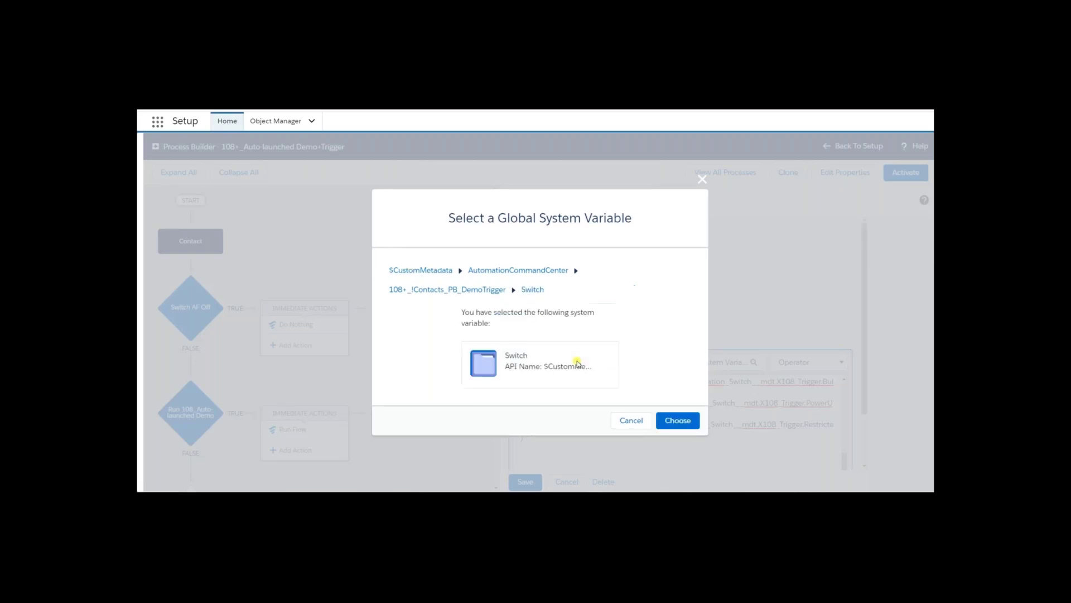
left_click(674, 420)
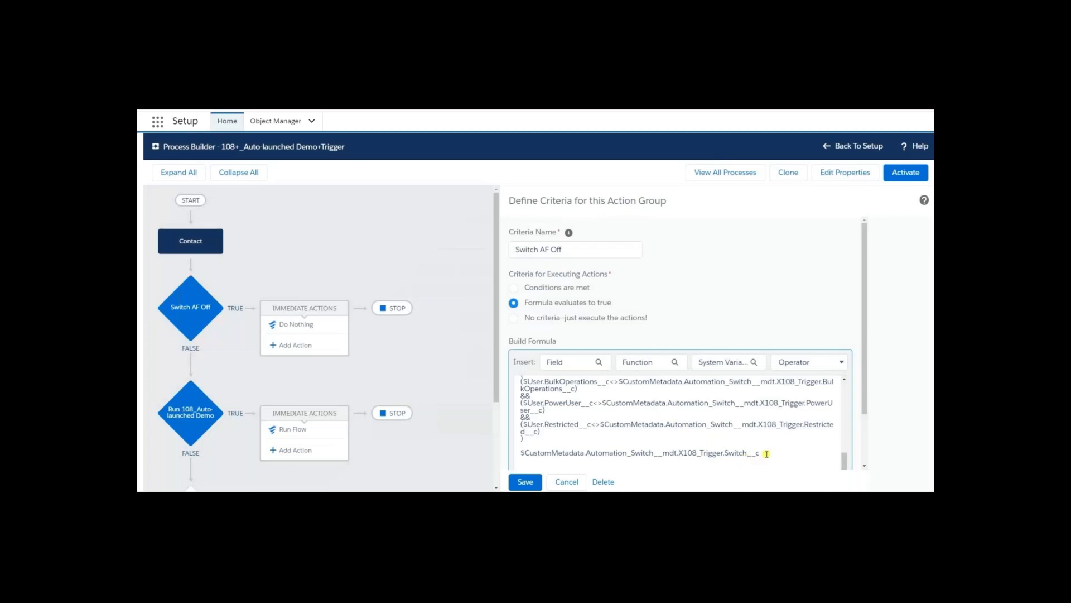
Insert the Current User's Restricted field as a system variable on a new line at the end of the criteria formula
left_click(766, 453)
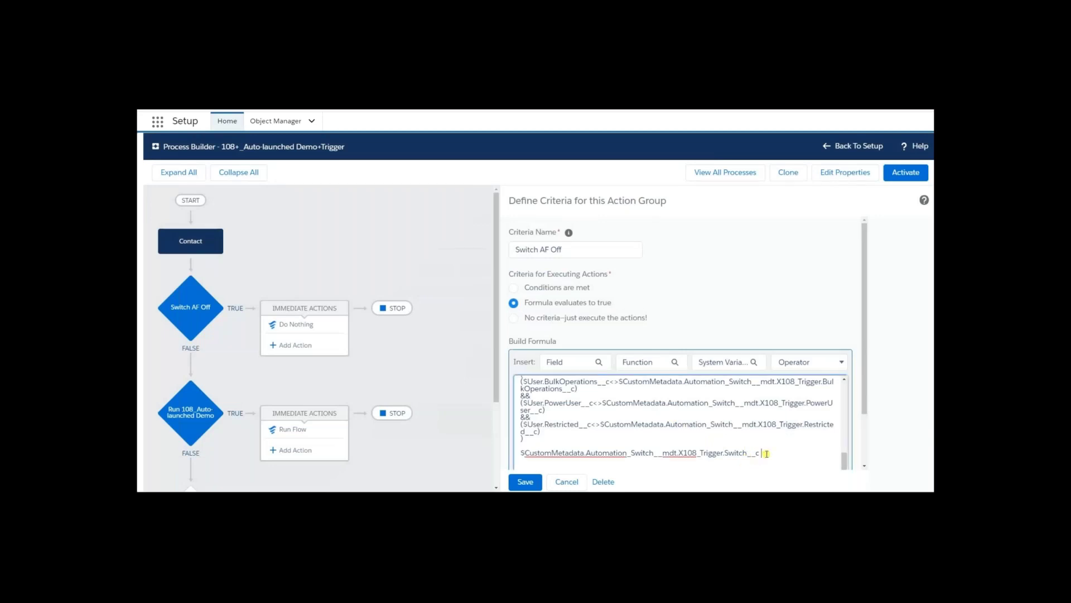
key("Return")
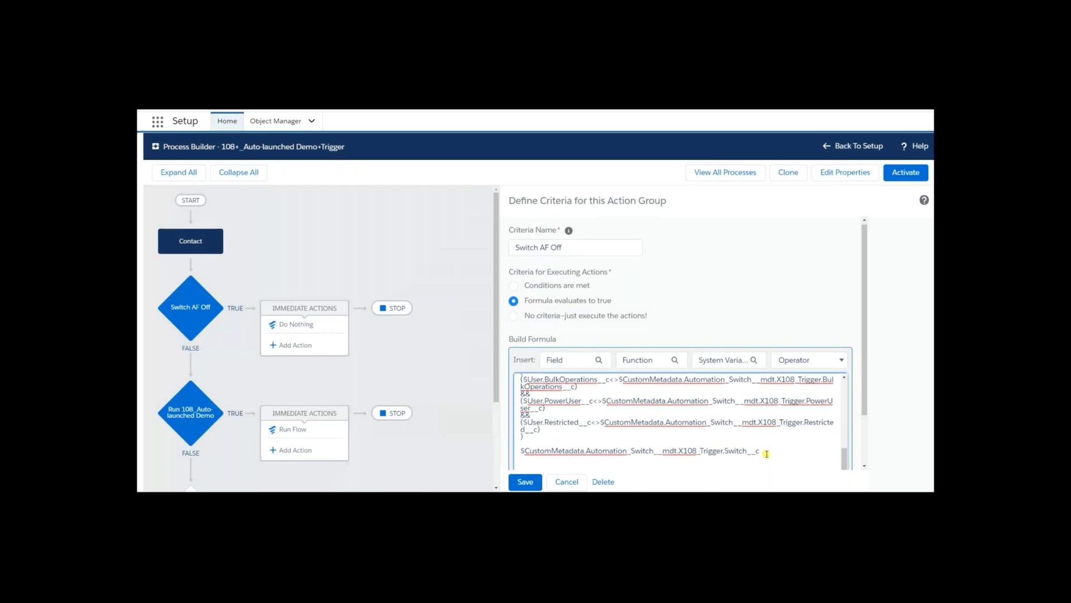
left_click(722, 364)
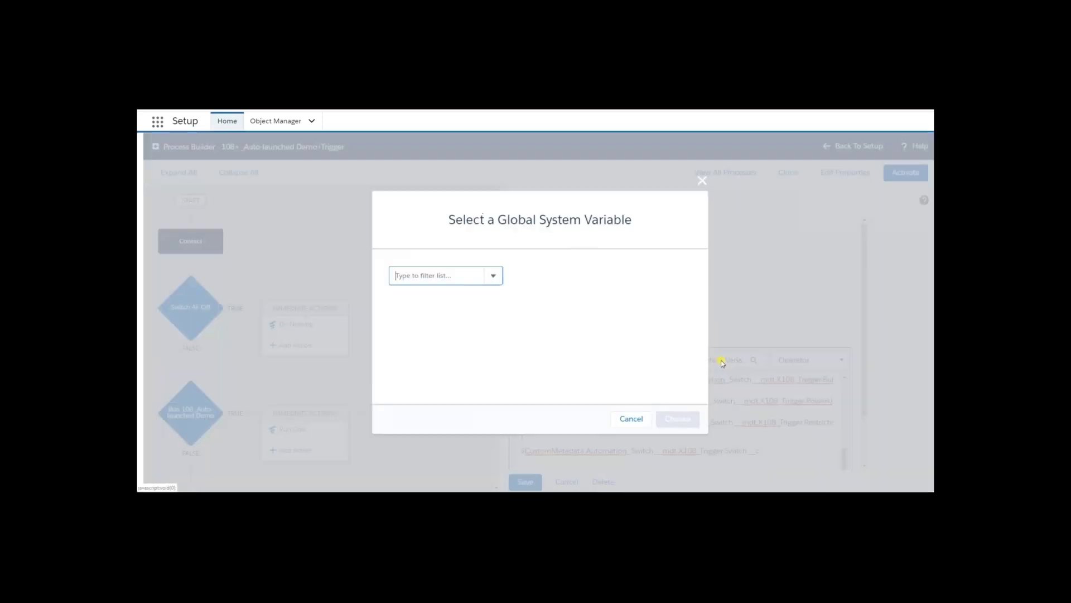
left_click(444, 274)
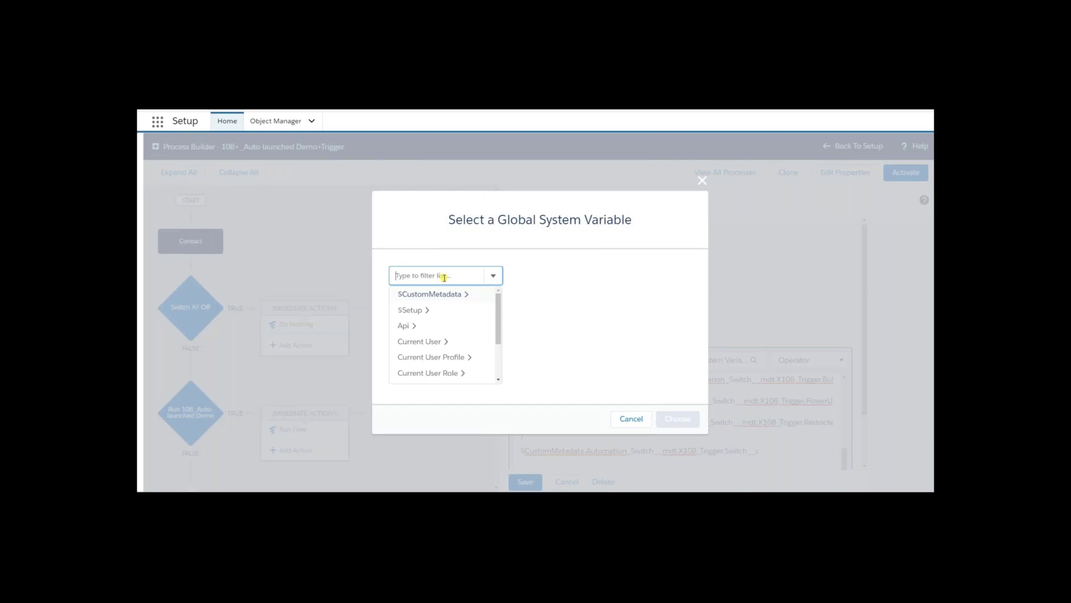
left_click(434, 346)
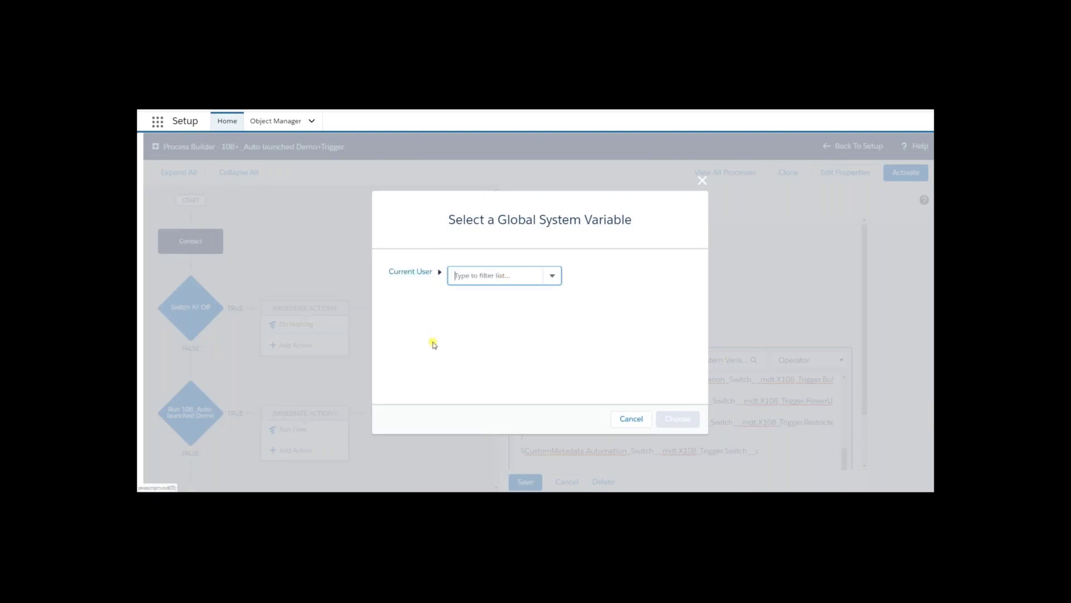
left_click(470, 276)
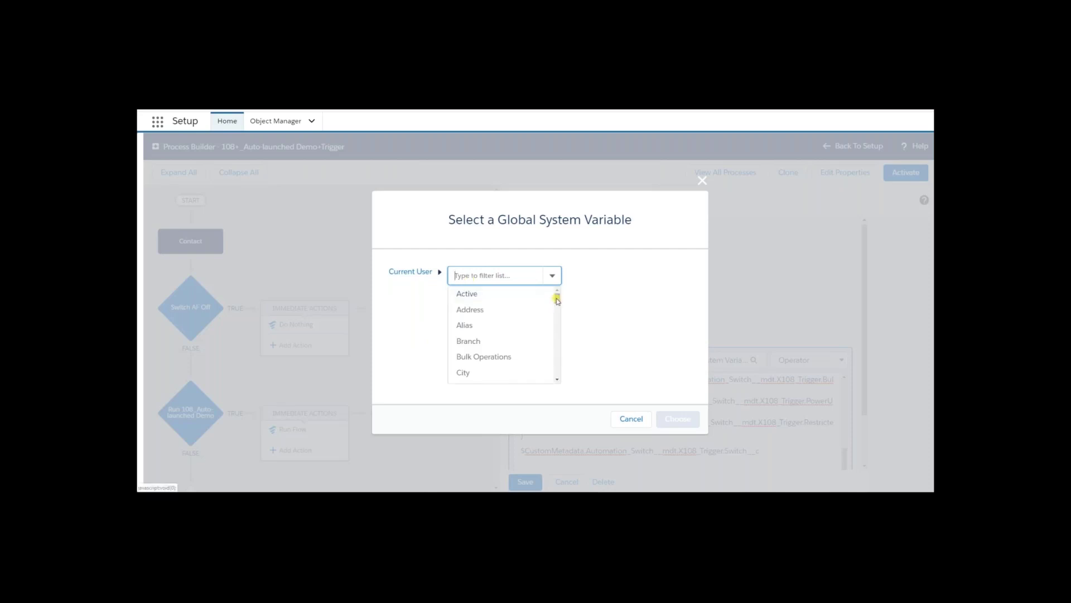
left_click_drag(557, 300, 557, 346)
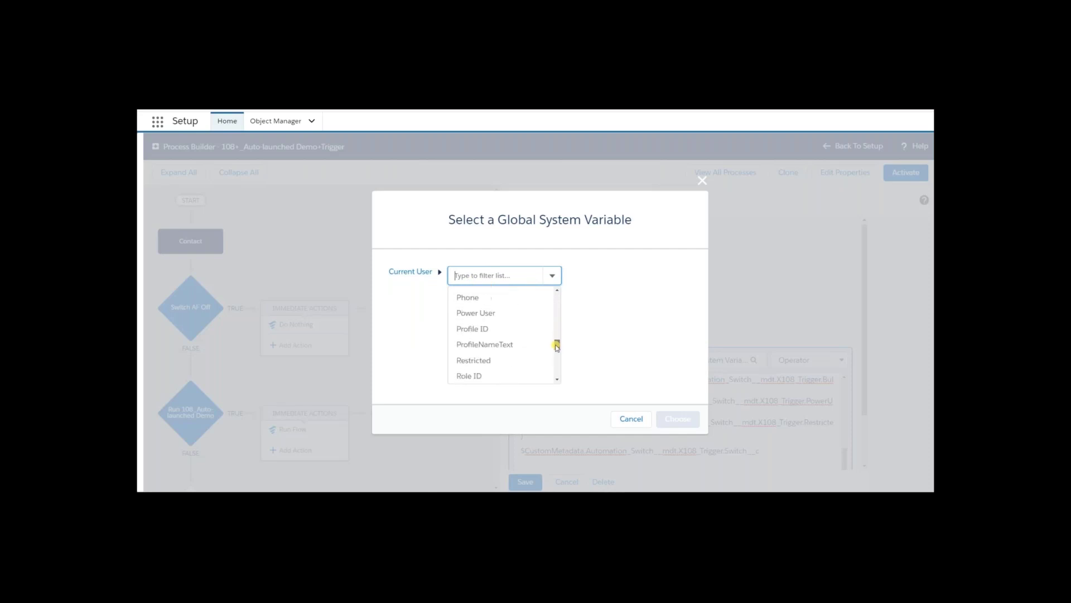
left_click(518, 361)
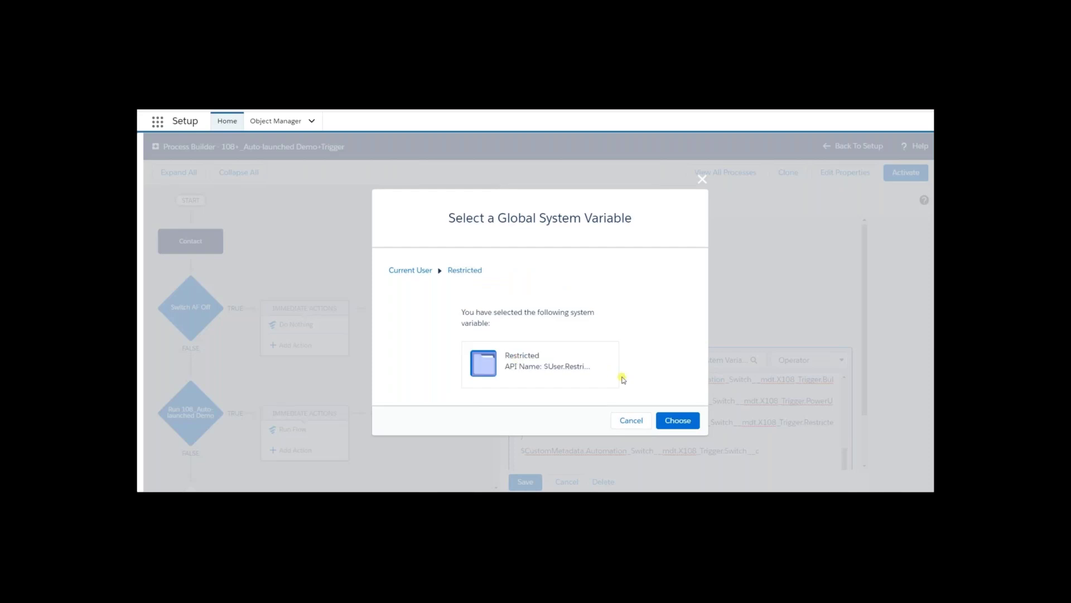
left_click(676, 420)
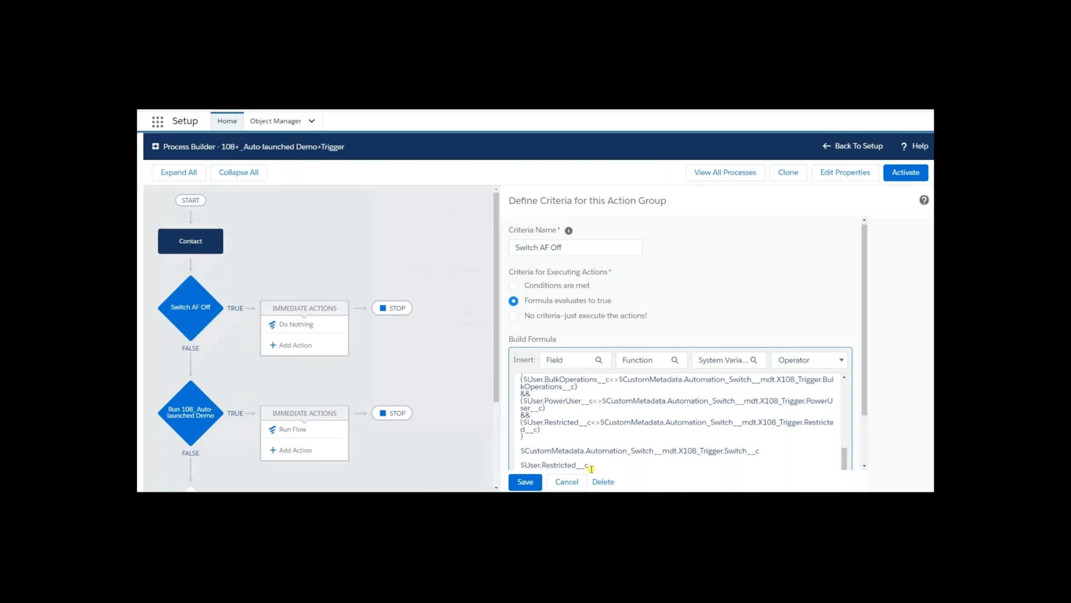
Remove the two inserted variables from the end of the formula and leave the Switch AF Off criteria without saving
left_click_drag(589, 466, 518, 445)
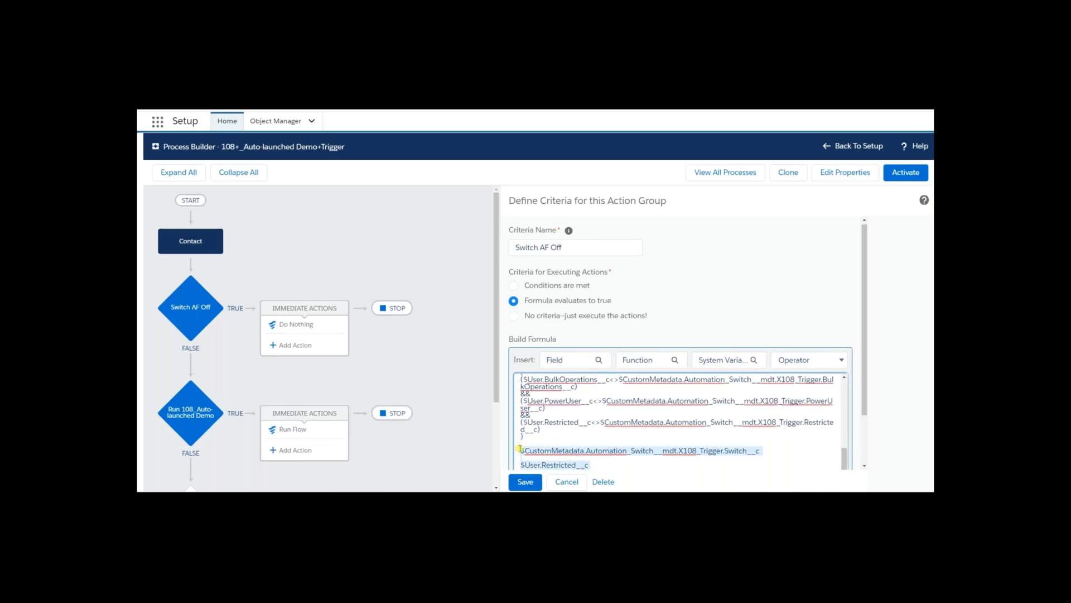
key("BackSpace")
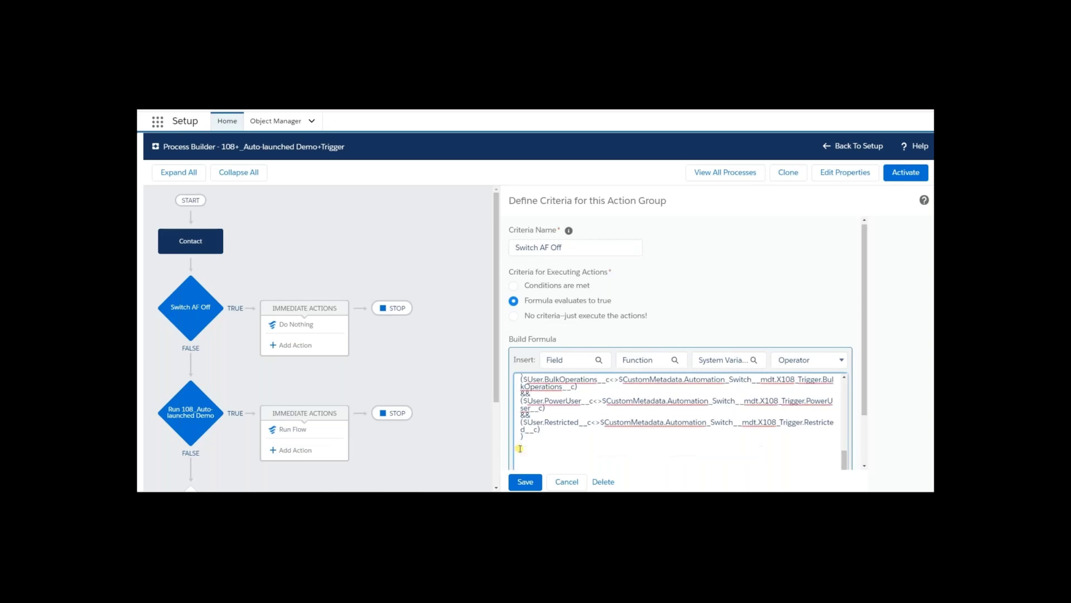
left_click(564, 483)
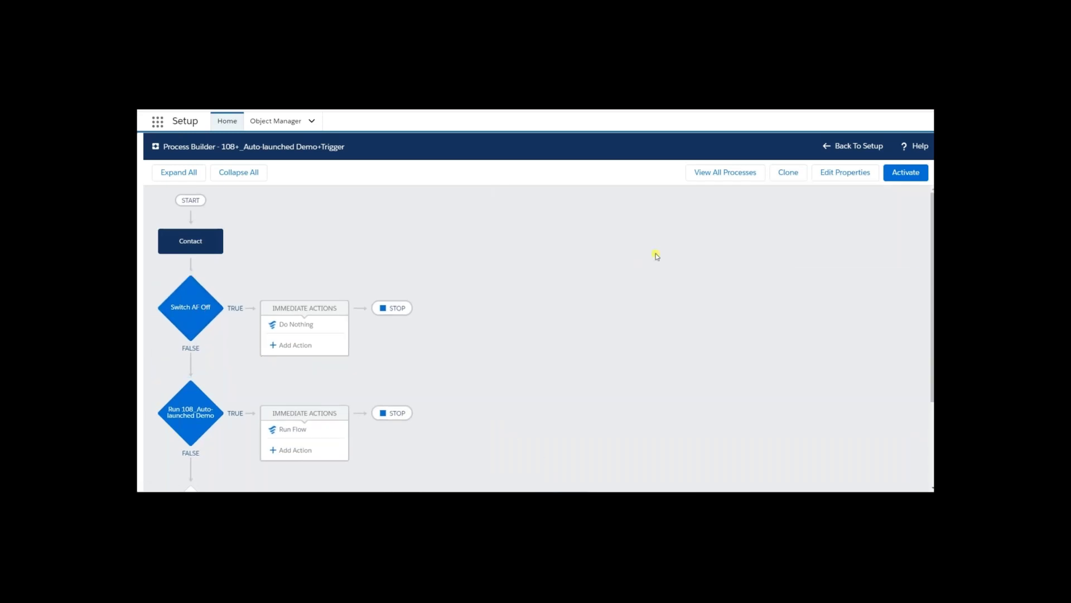
Rename the process as 108+_Auto-launched Demo Trigger, mark it as a template, and save its properties
left_click(843, 174)
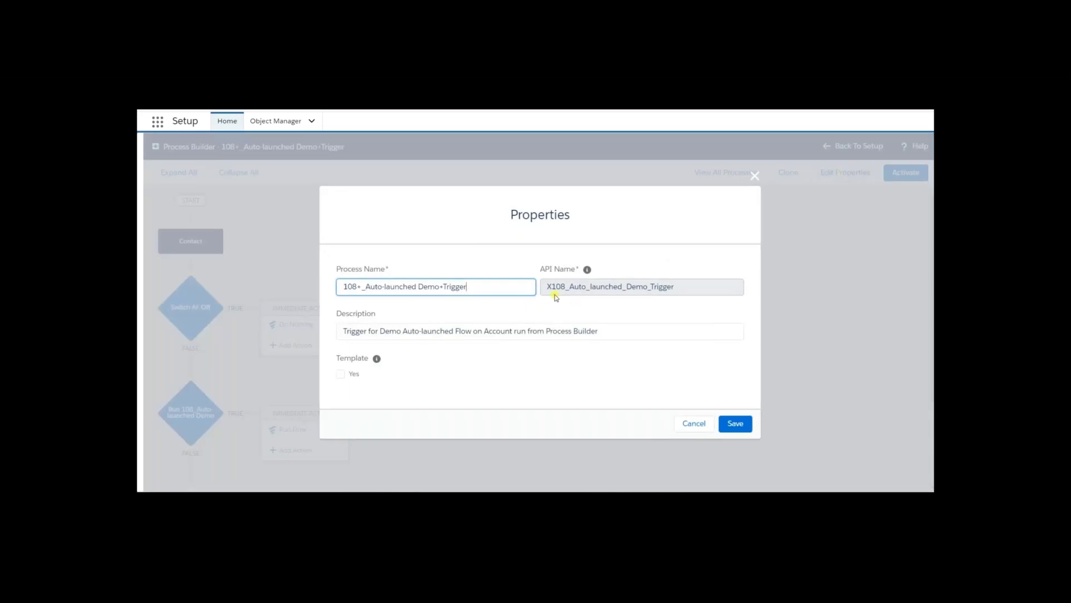
left_click(445, 287)
key("BackSpace")
key("BackSpace")
left_click(341, 376)
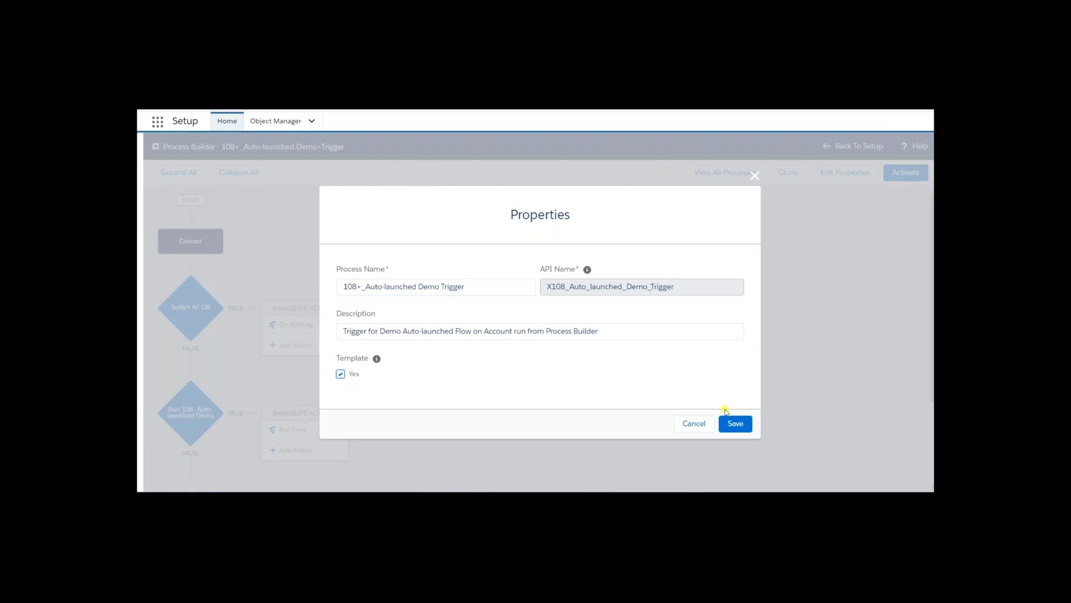
left_click(733, 424)
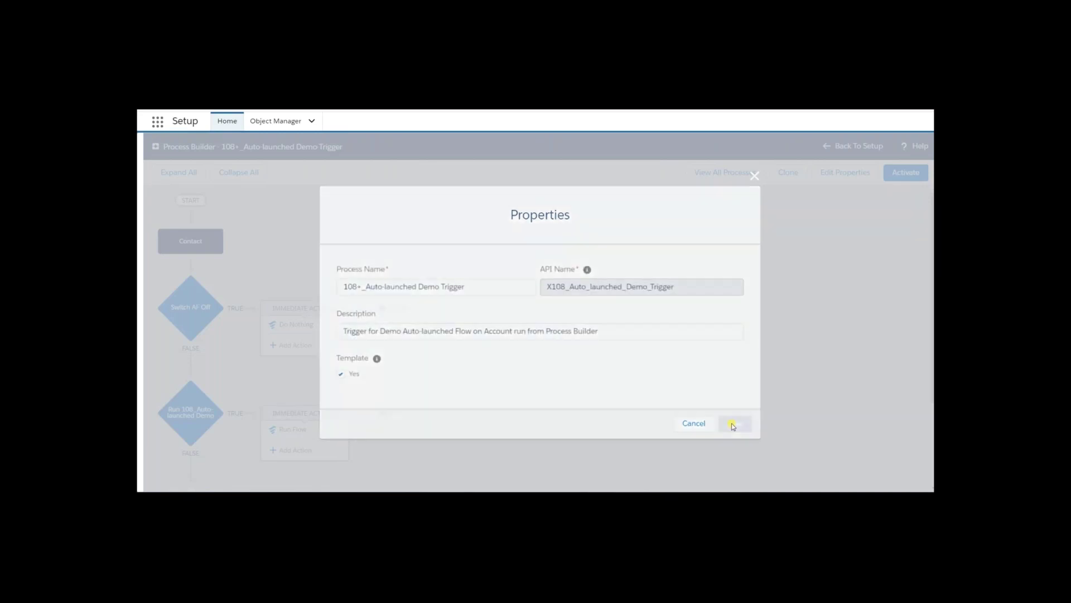